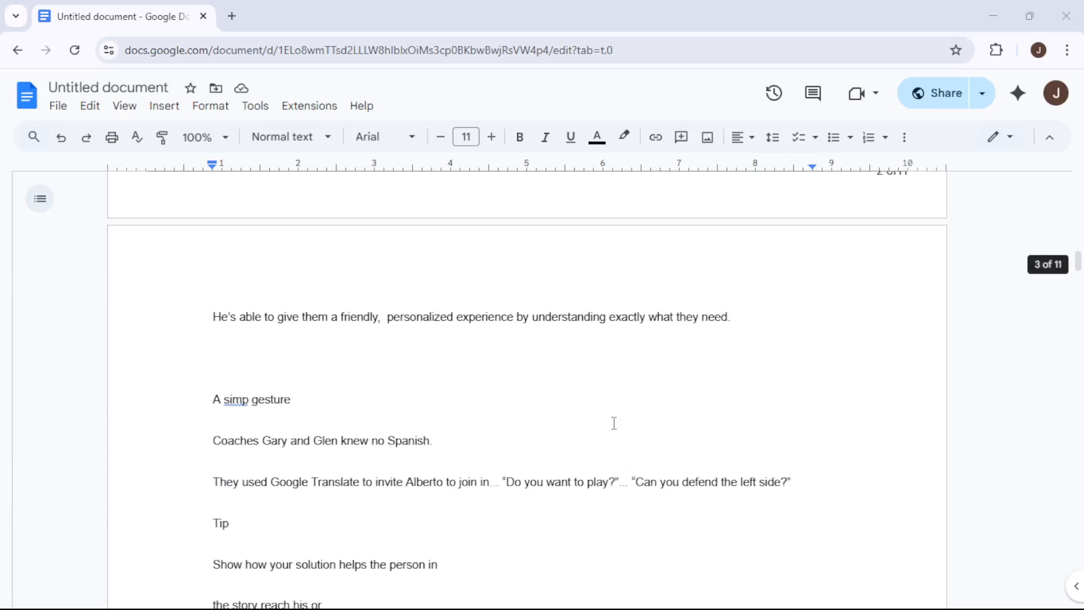
Look through the document's opening pages to see where each page's content begins and ends
{"action": "scroll", "coordinate": [524, 368], "scroll_direction": "down", "scroll_amount": 8}
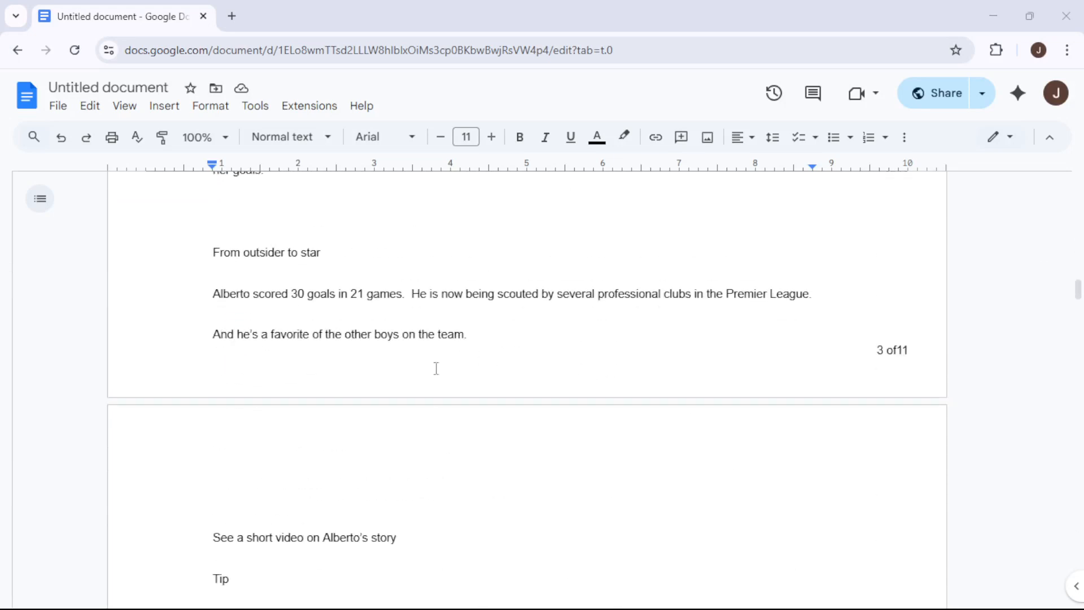
{"action": "scroll", "coordinate": [468, 359], "scroll_direction": "down", "scroll_amount": 7}
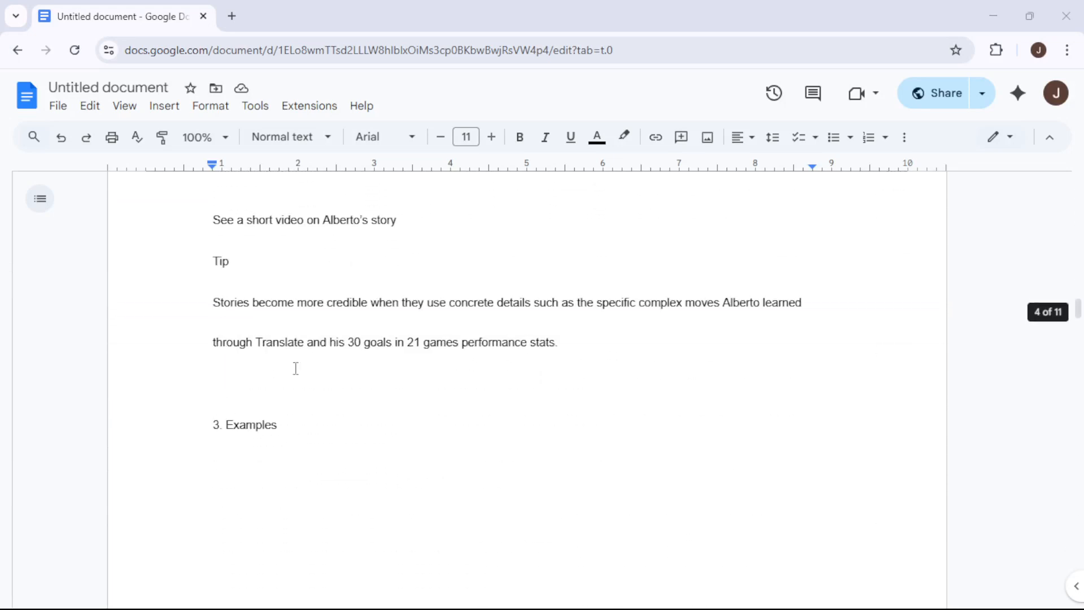
{"action": "scroll", "coordinate": [465, 358], "scroll_direction": "down", "scroll_amount": 16}
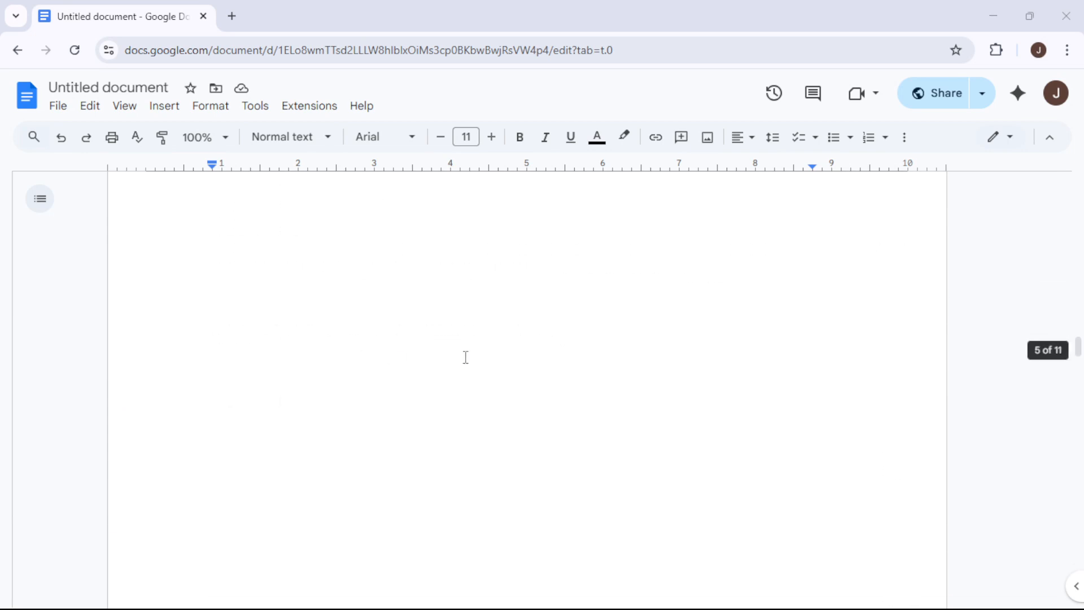
{"action": "scroll", "coordinate": [464, 376], "scroll_direction": "up", "scroll_amount": 2}
{"action": "scroll", "coordinate": [464, 377], "scroll_direction": "up", "scroll_amount": 20}
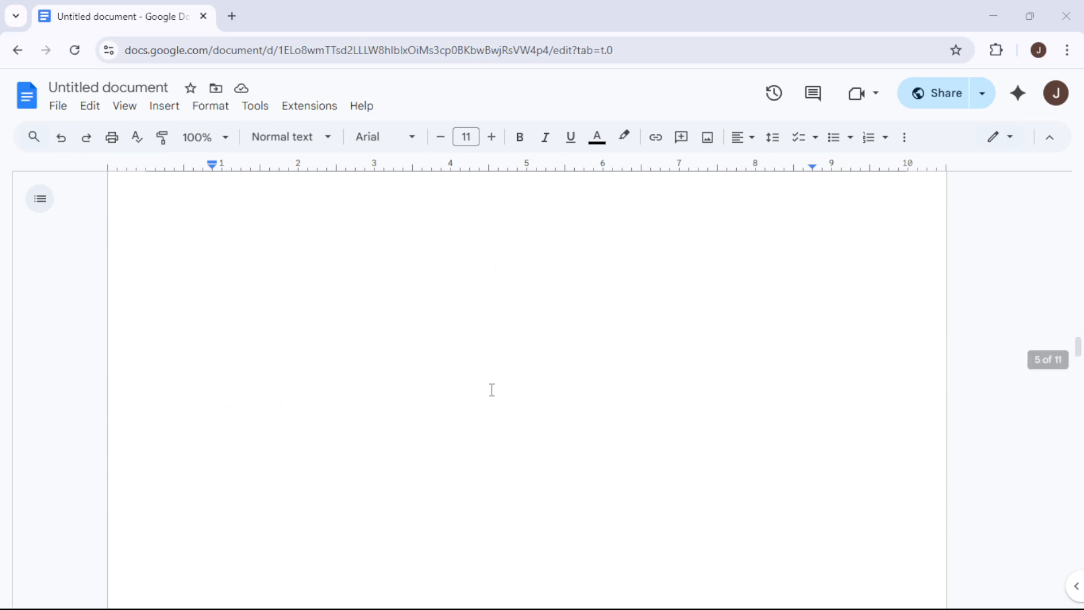
{"action": "scroll", "coordinate": [494, 391], "scroll_direction": "up", "scroll_amount": 13}
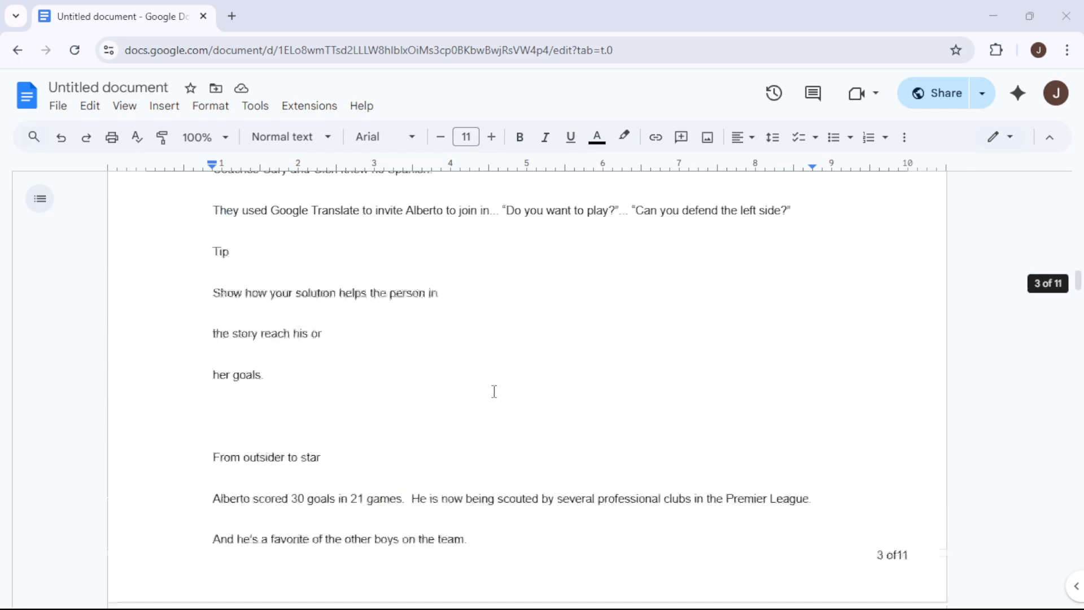
{"action": "scroll", "coordinate": [536, 409], "scroll_direction": "up", "scroll_amount": 15}
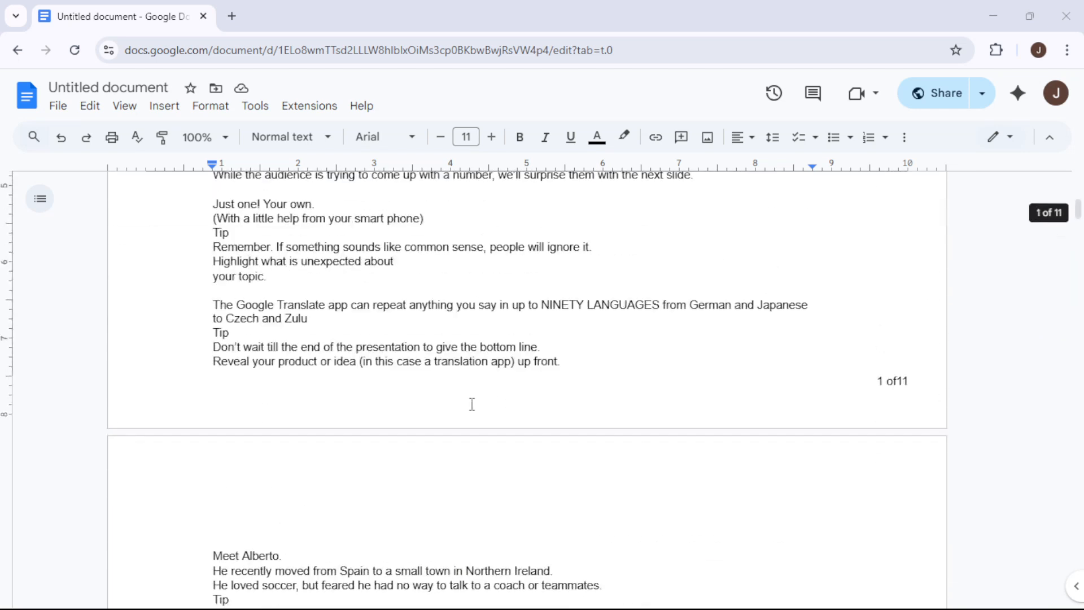
{"action": "scroll", "coordinate": [641, 387], "scroll_direction": "down", "scroll_amount": 15}
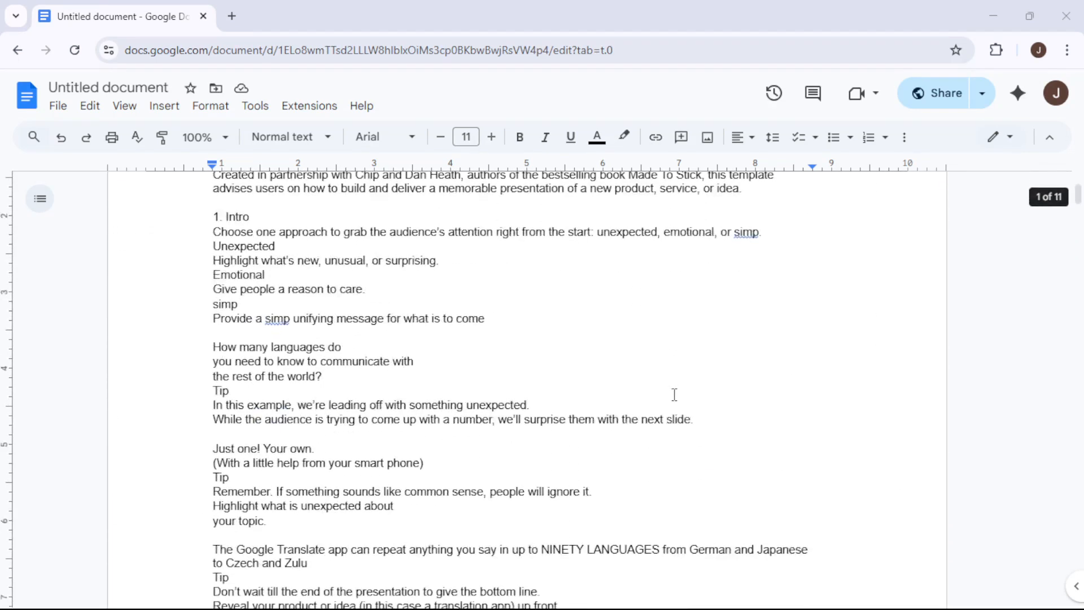
{"action": "scroll", "coordinate": [409, 413], "scroll_direction": "down", "scroll_amount": 3}
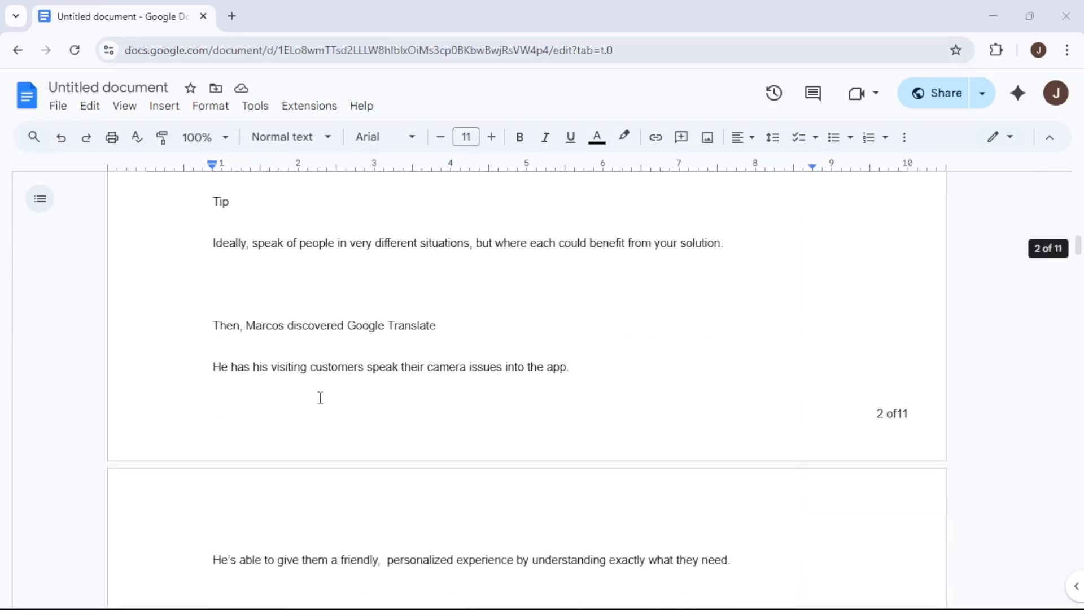
{"action": "scroll", "coordinate": [348, 395], "scroll_direction": "up", "scroll_amount": 5}
{"action": "scroll", "coordinate": [387, 395], "scroll_direction": "up", "scroll_amount": 8}
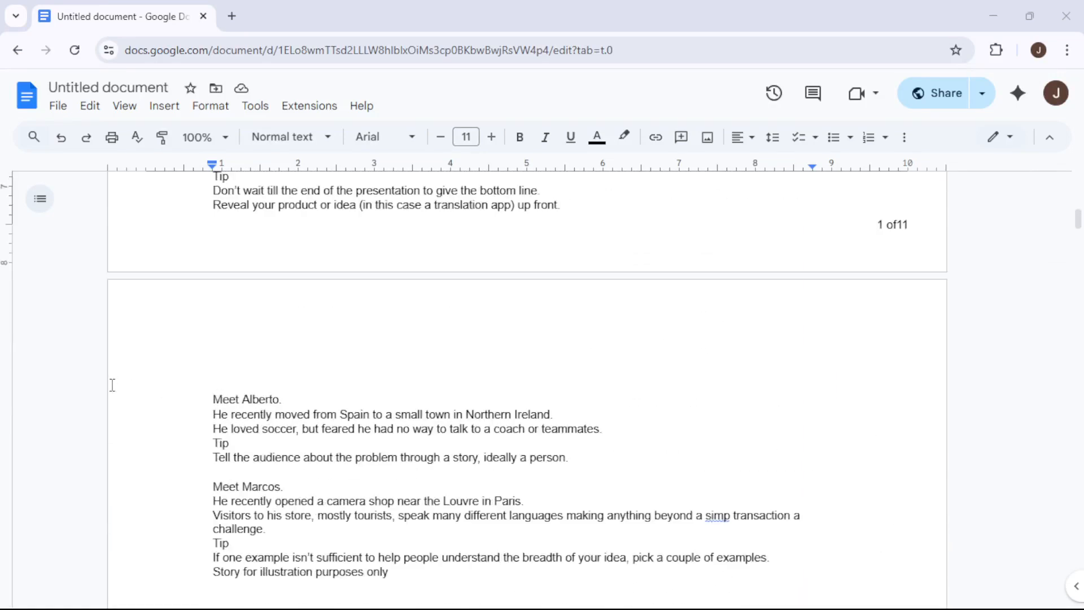
{"action": "scroll", "coordinate": [288, 398], "scroll_direction": "down", "scroll_amount": 10}
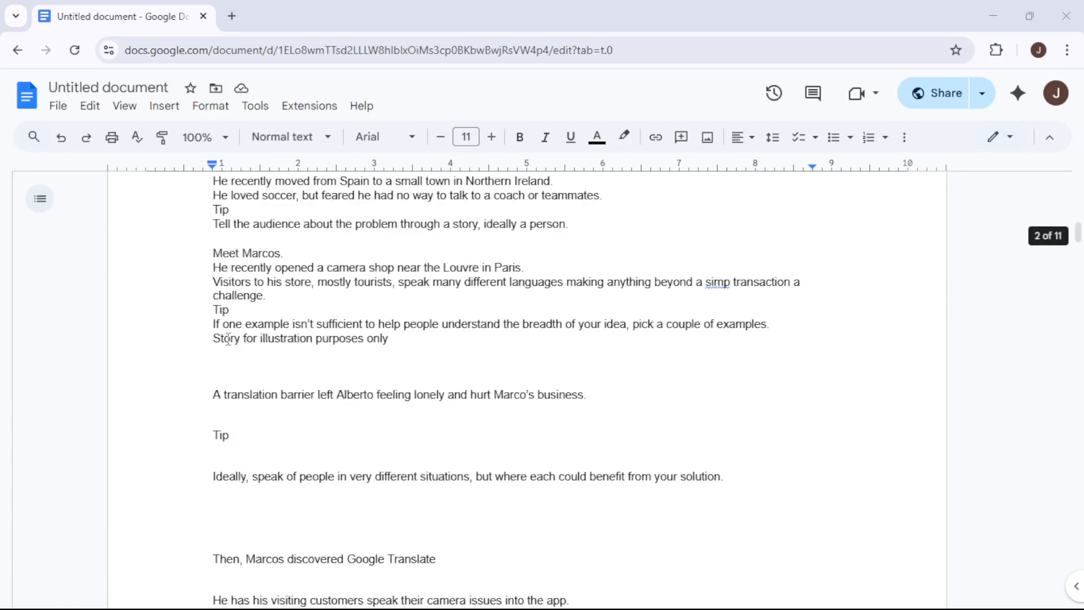
{"action": "scroll", "coordinate": [263, 363], "scroll_direction": "down", "scroll_amount": 7}
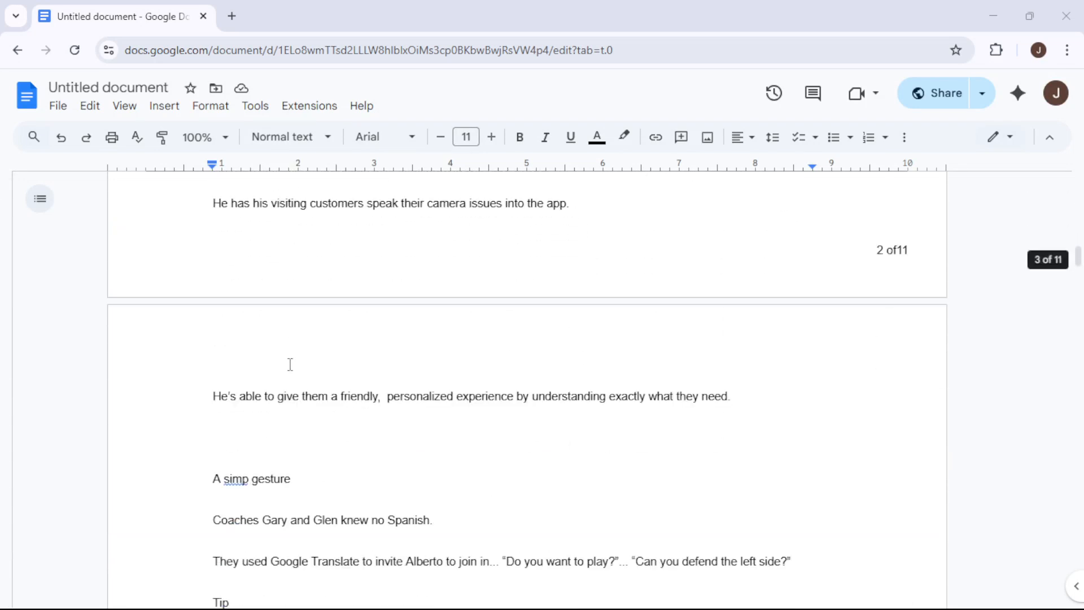
{"action": "scroll", "coordinate": [290, 364], "scroll_direction": "down", "scroll_amount": 4}
{"action": "scroll", "coordinate": [192, 308], "scroll_direction": "up", "scroll_amount": 3}
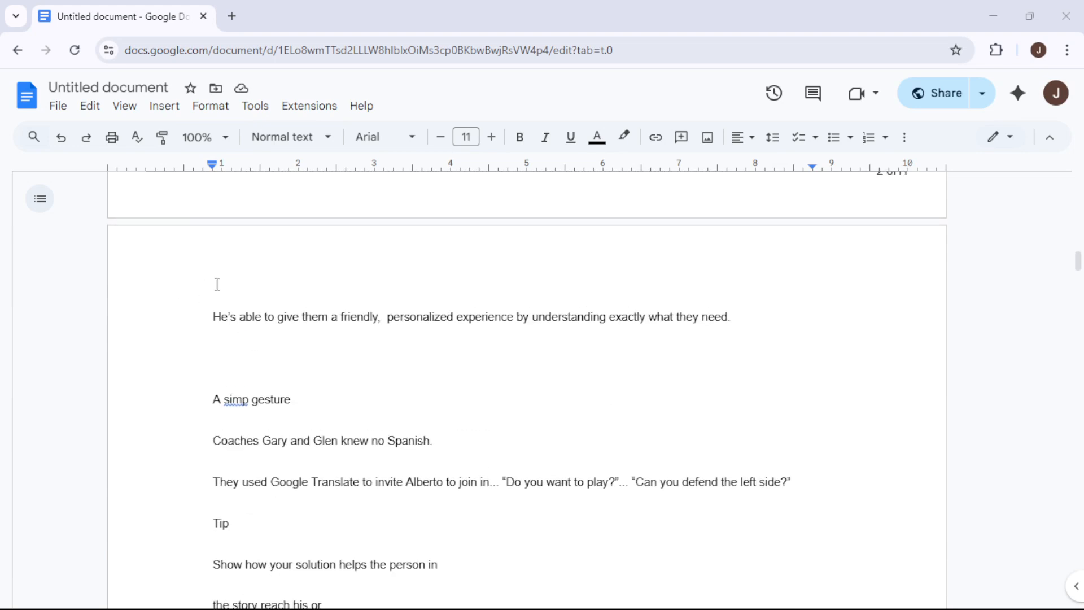
{"action": "left_click_drag", "start_coordinate": [214, 316], "coordinate": [539, 507]}
{"action": "scroll", "coordinate": [343, 395], "scroll_direction": "down", "scroll_amount": 2}
{"action": "scroll", "coordinate": [353, 392], "scroll_direction": "down", "scroll_amount": 3}
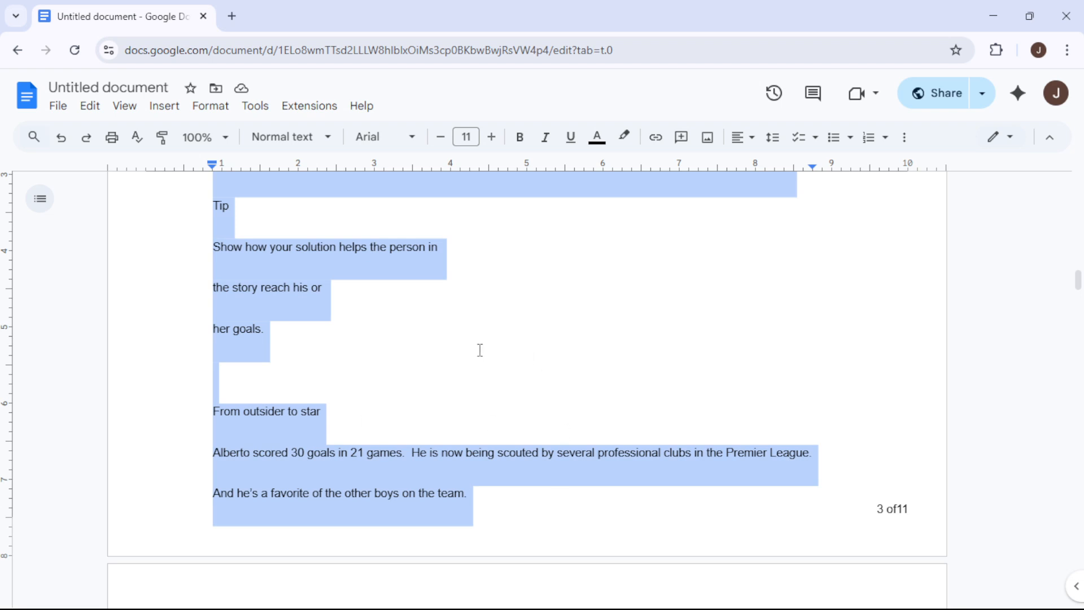
{"action": "right_click", "coordinate": [372, 383]}
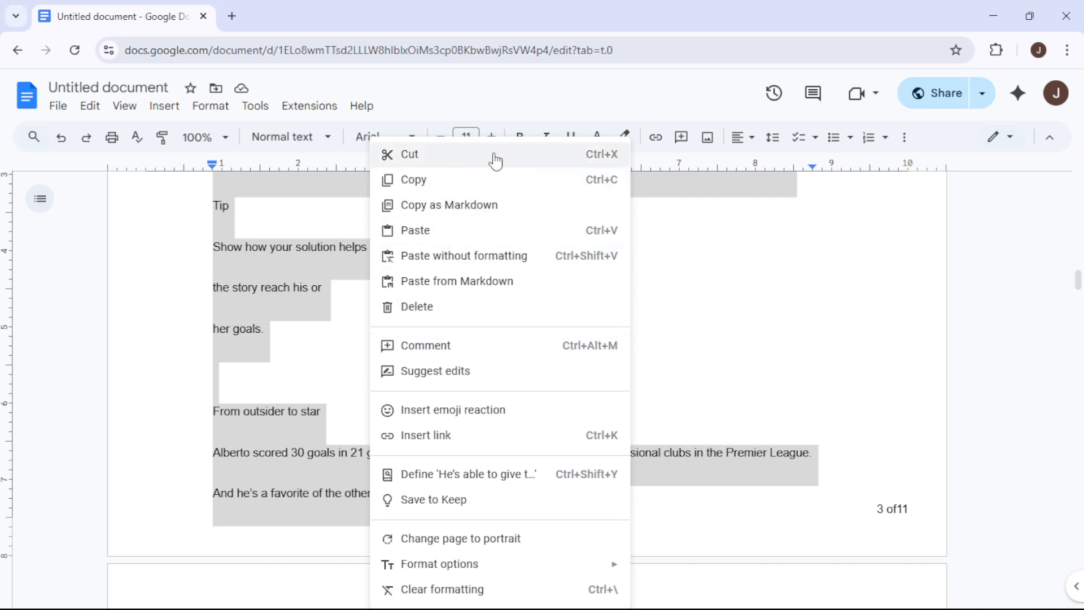
{"action": "left_click", "coordinate": [300, 467]}
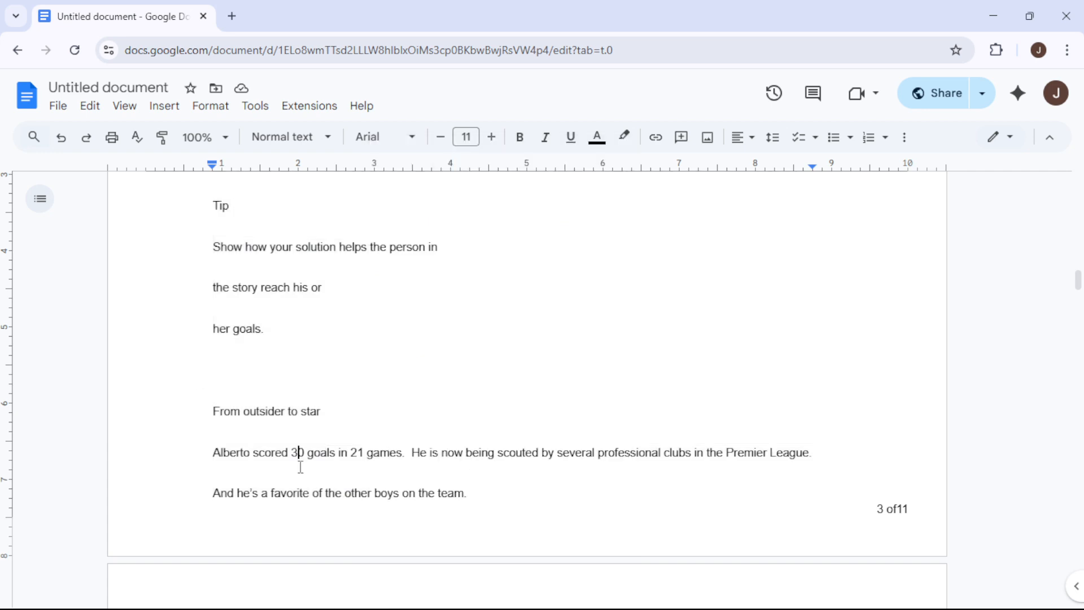
Remove all the text on page 3, from "He's able to give them a friendly" to "the other boys on the team."
{"action": "left_click_drag", "start_coordinate": [490, 506], "coordinate": [207, 414]}
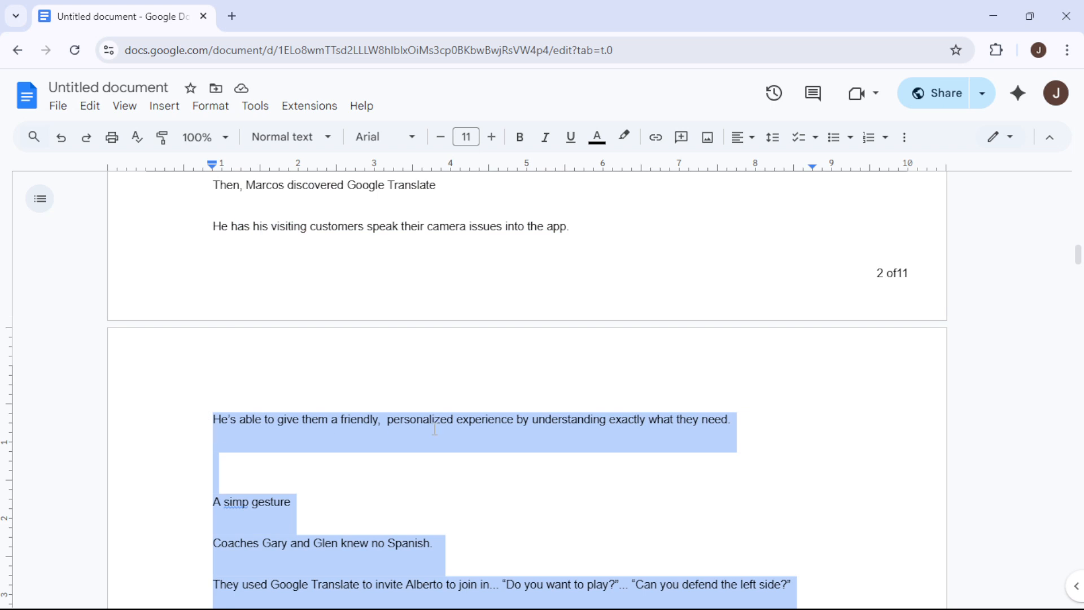
{"action": "scroll", "coordinate": [434, 429], "scroll_direction": "down", "scroll_amount": 15}
{"action": "scroll", "coordinate": [434, 429], "scroll_direction": "up", "scroll_amount": 2}
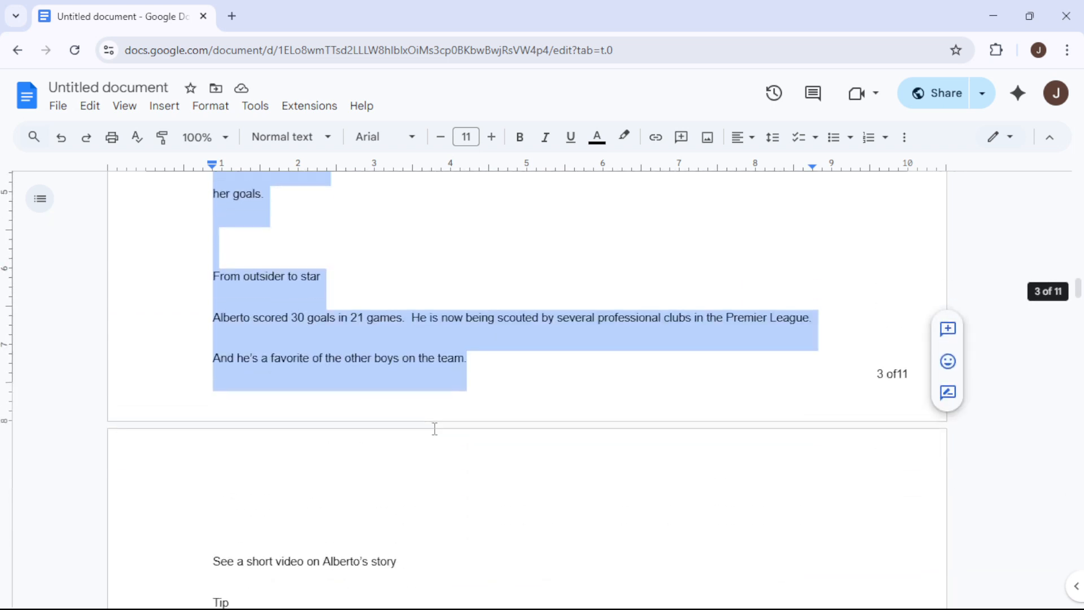
{"action": "scroll", "coordinate": [434, 429], "scroll_direction": "up", "scroll_amount": 4}
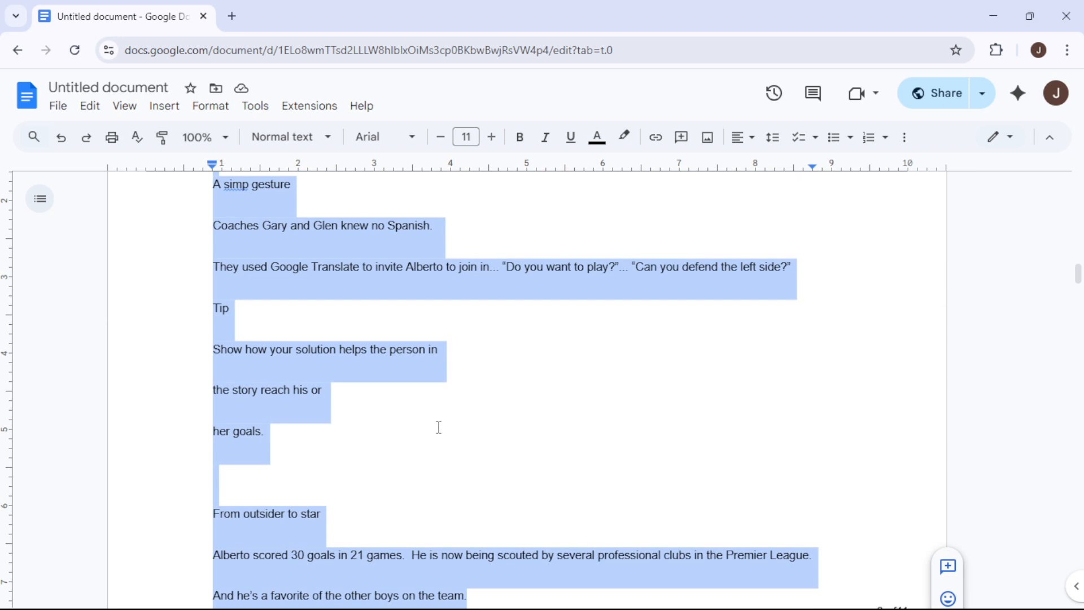
{"action": "key", "text": "BackSpace"}
Delete the leftover empty lines at the top of page 3, above the line about the short video
{"action": "scroll", "coordinate": [441, 424], "scroll_direction": "up", "scroll_amount": 8}
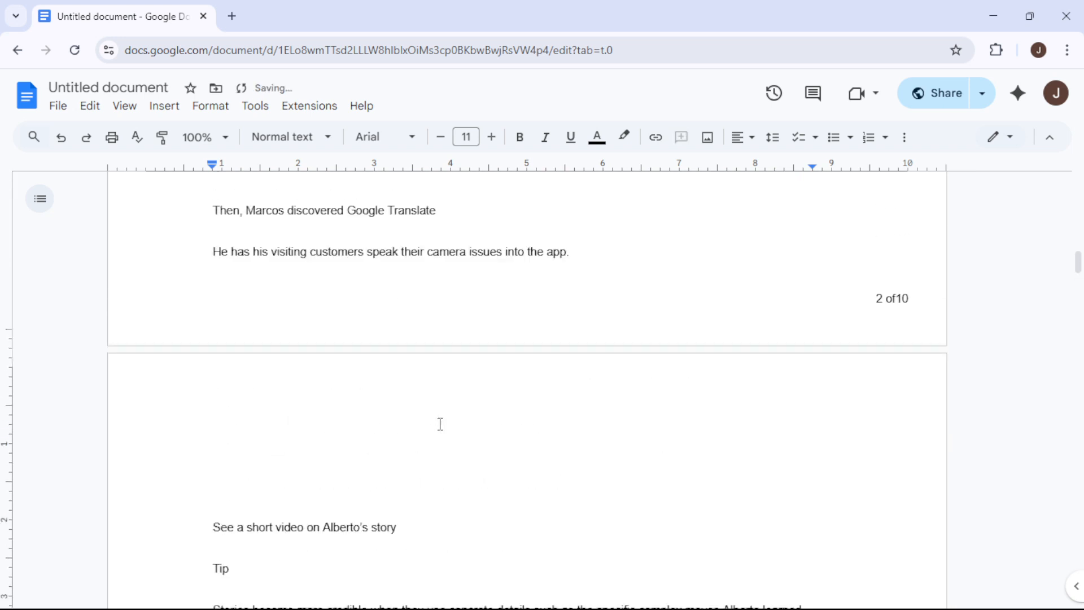
{"action": "scroll", "coordinate": [456, 429], "scroll_direction": "up", "scroll_amount": 5}
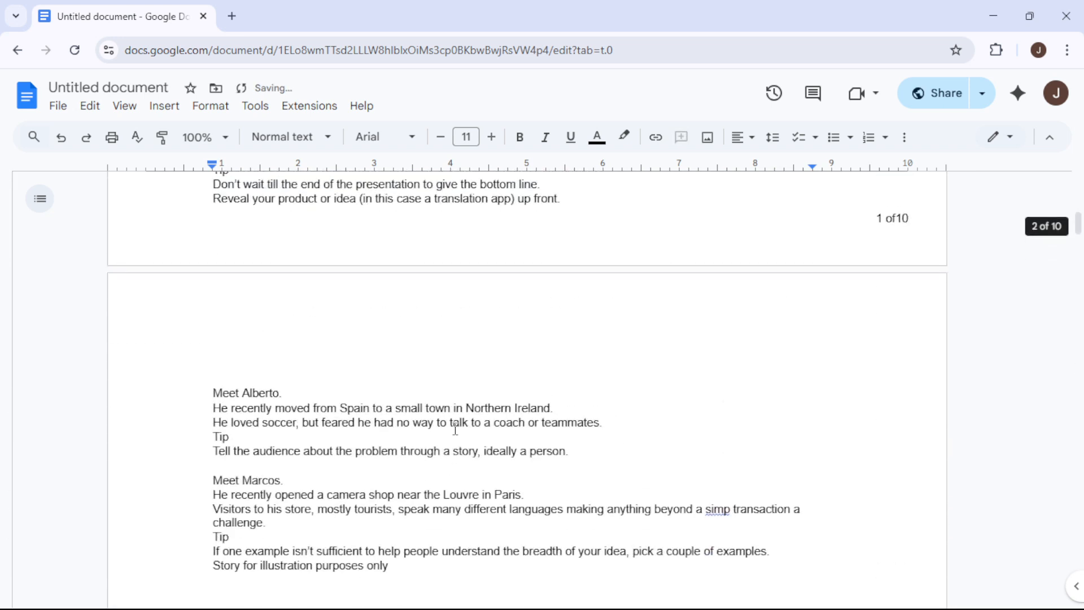
{"action": "scroll", "coordinate": [456, 429], "scroll_direction": "down", "scroll_amount": 11}
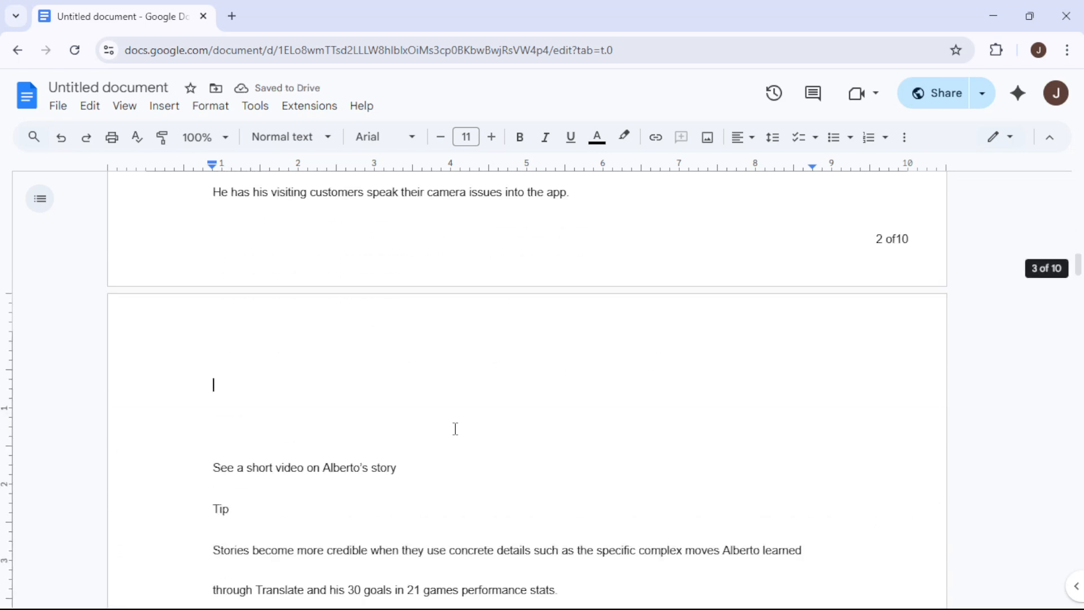
{"action": "scroll", "coordinate": [455, 429], "scroll_direction": "up", "scroll_amount": 15}
{"action": "scroll", "coordinate": [455, 429], "scroll_direction": "up", "scroll_amount": 12}
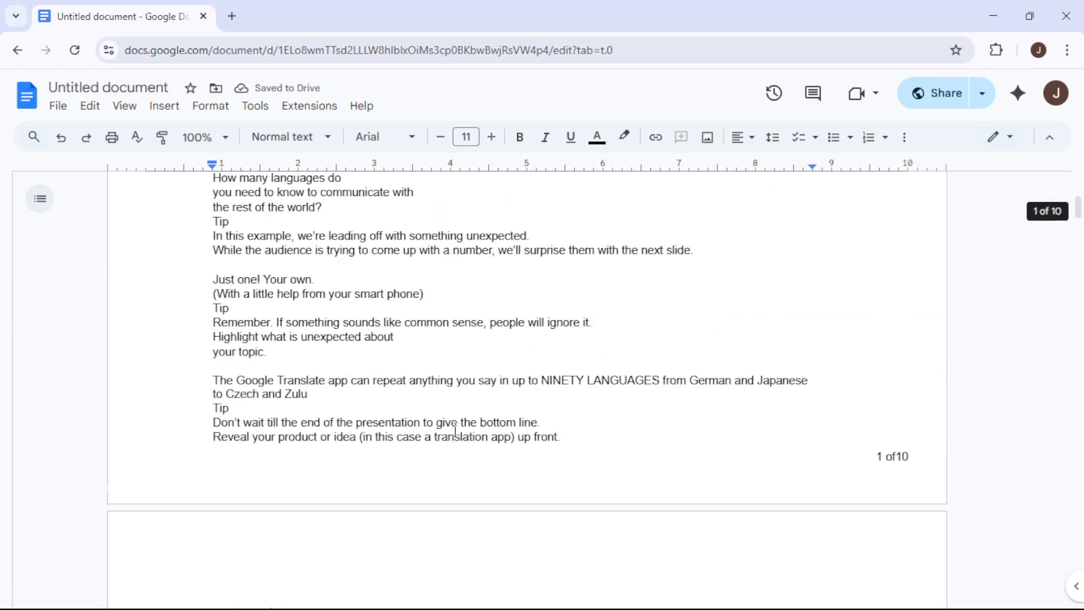
{"action": "scroll", "coordinate": [474, 441], "scroll_direction": "down", "scroll_amount": 18}
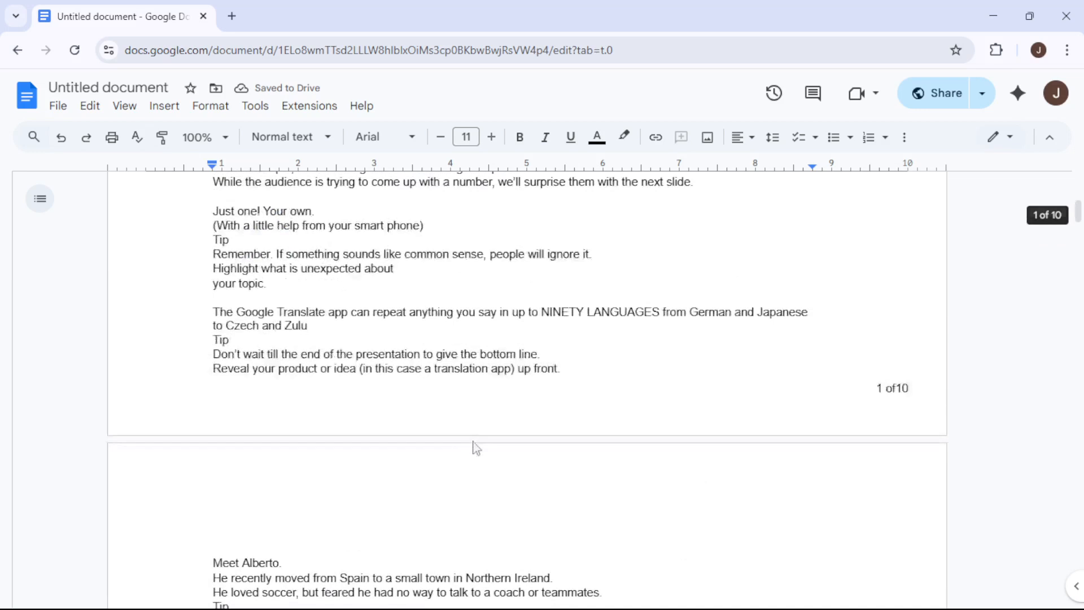
{"action": "scroll", "coordinate": [299, 353], "scroll_direction": "down", "scroll_amount": 3}
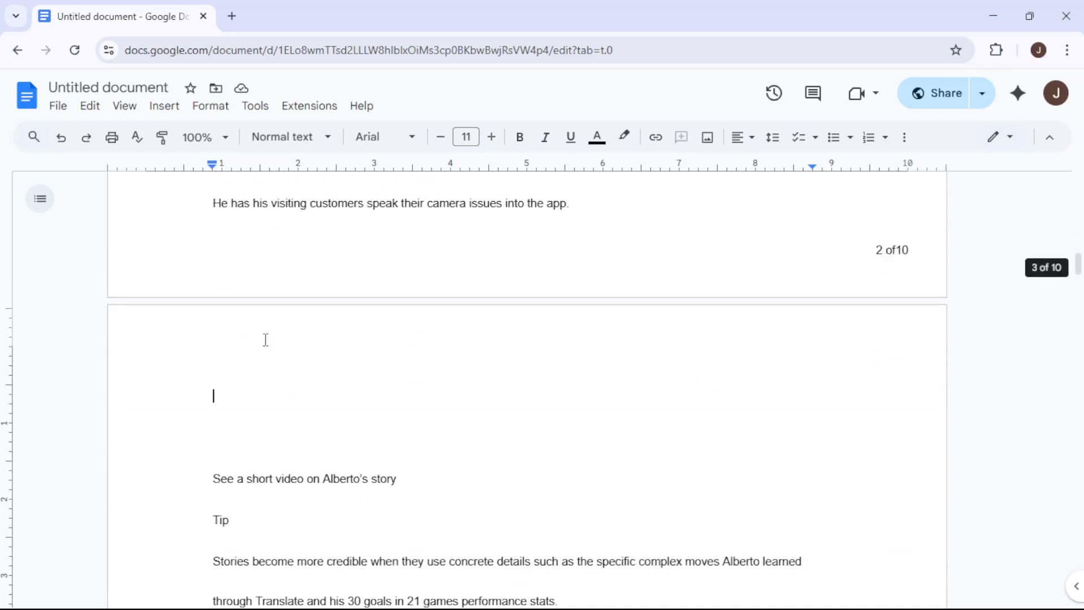
{"action": "left_click", "coordinate": [222, 455]}
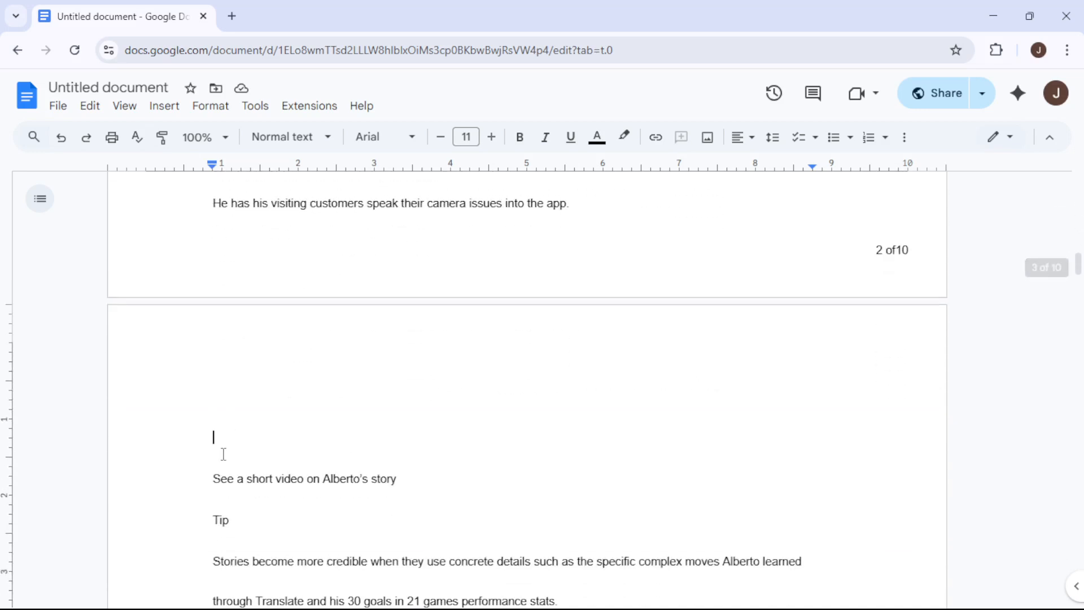
{"action": "key", "text": "BackSpace"}
{"action": "key", "text": "BackSpace"}
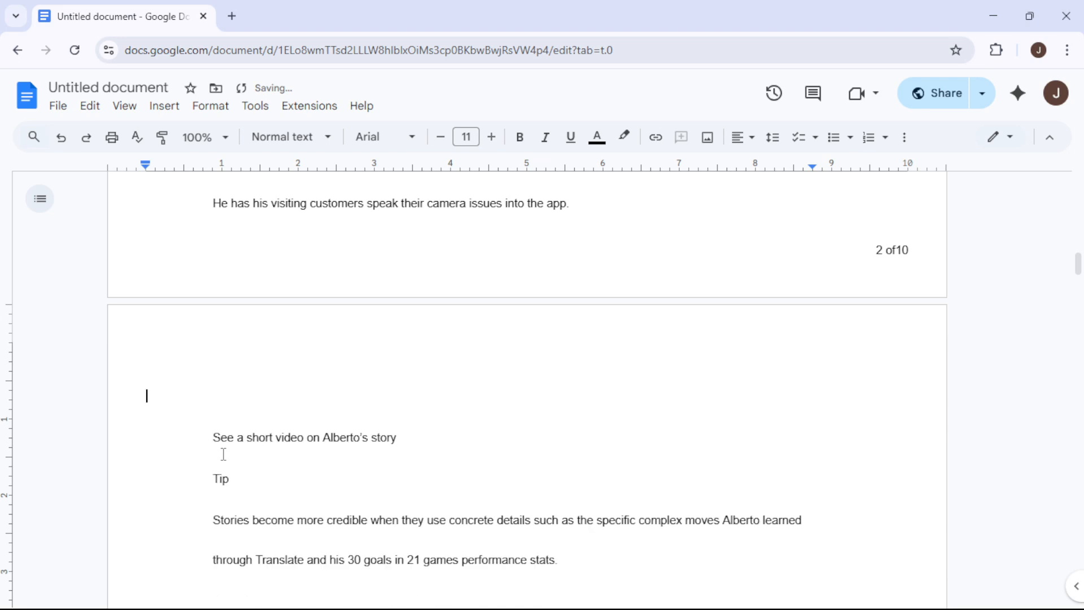
{"action": "key", "text": "BackSpace"}
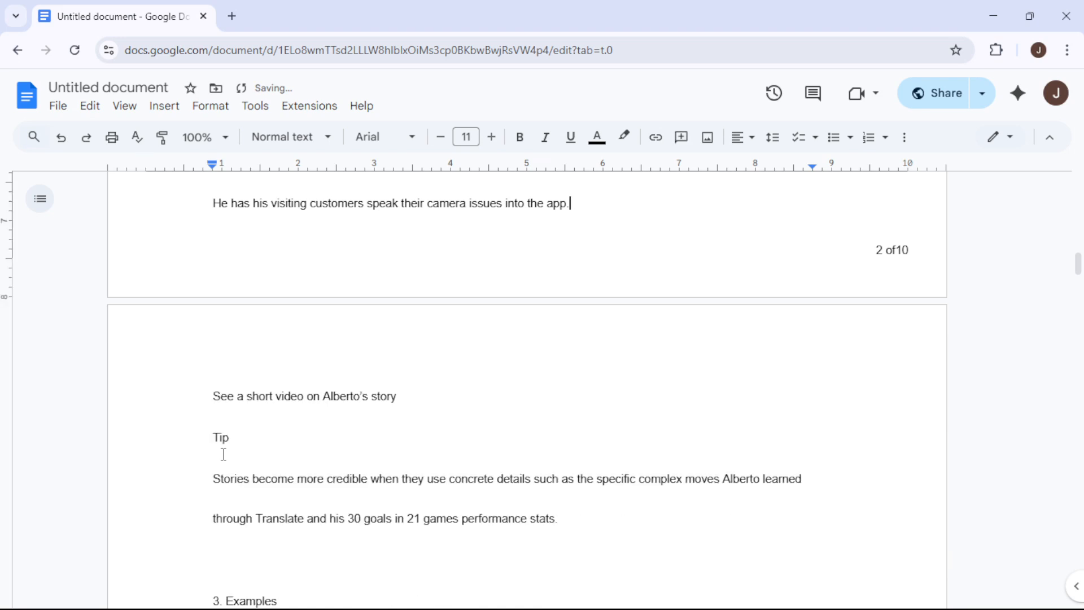
Insert a page break on the empty line at the top of page 2 and place the text cursor on the new blank page
{"action": "scroll", "coordinate": [355, 366], "scroll_direction": "up", "scroll_amount": 12}
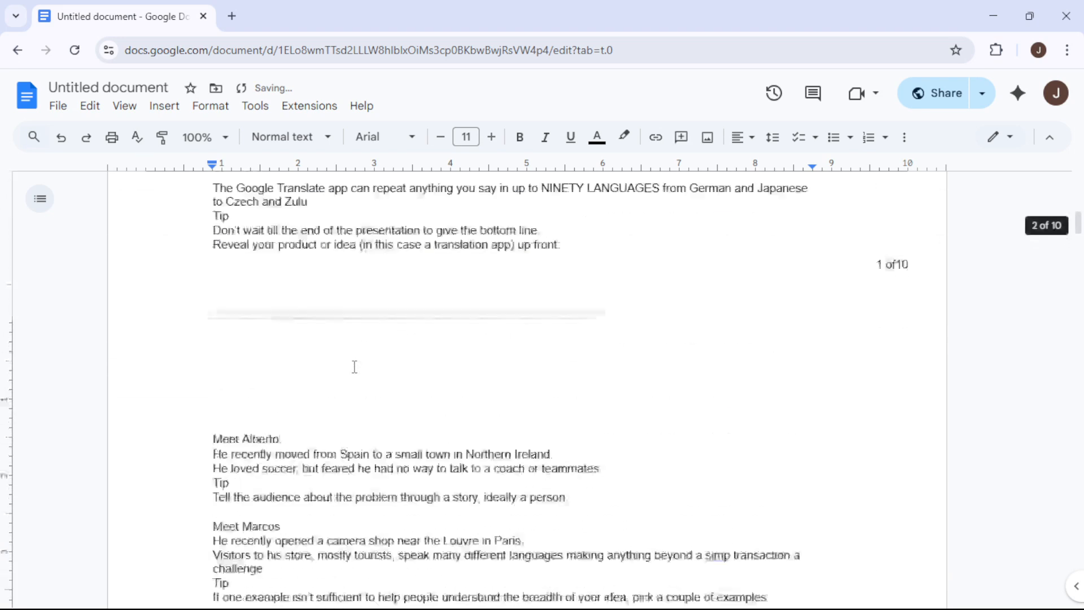
{"action": "scroll", "coordinate": [355, 367], "scroll_direction": "up", "scroll_amount": 9}
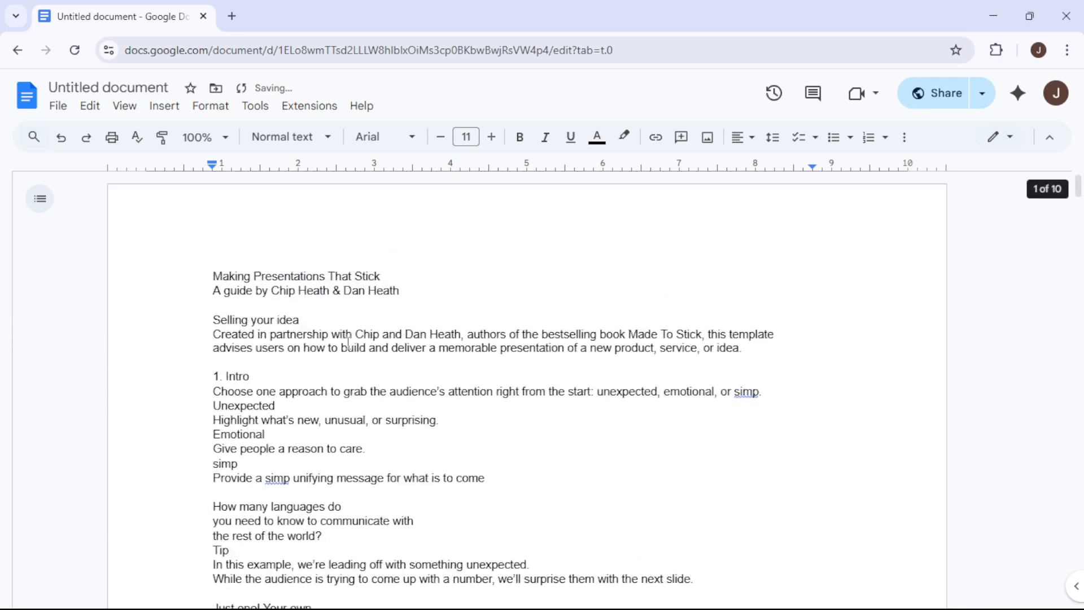
{"action": "scroll", "coordinate": [348, 342], "scroll_direction": "down", "scroll_amount": 17}
{"action": "scroll", "coordinate": [206, 292], "scroll_direction": "up", "scroll_amount": 3}
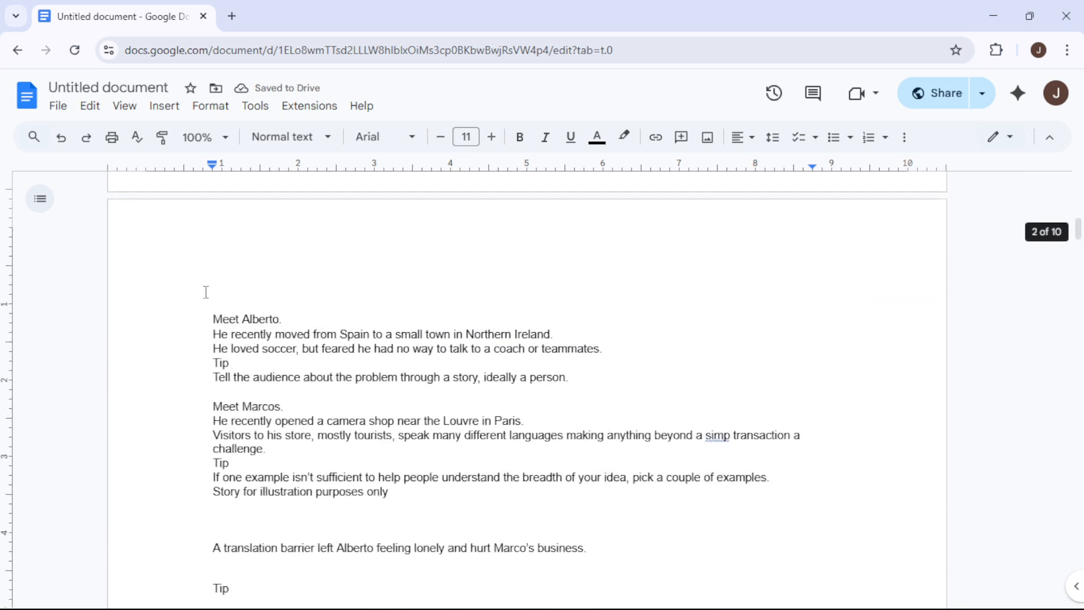
{"action": "left_click", "coordinate": [220, 286]}
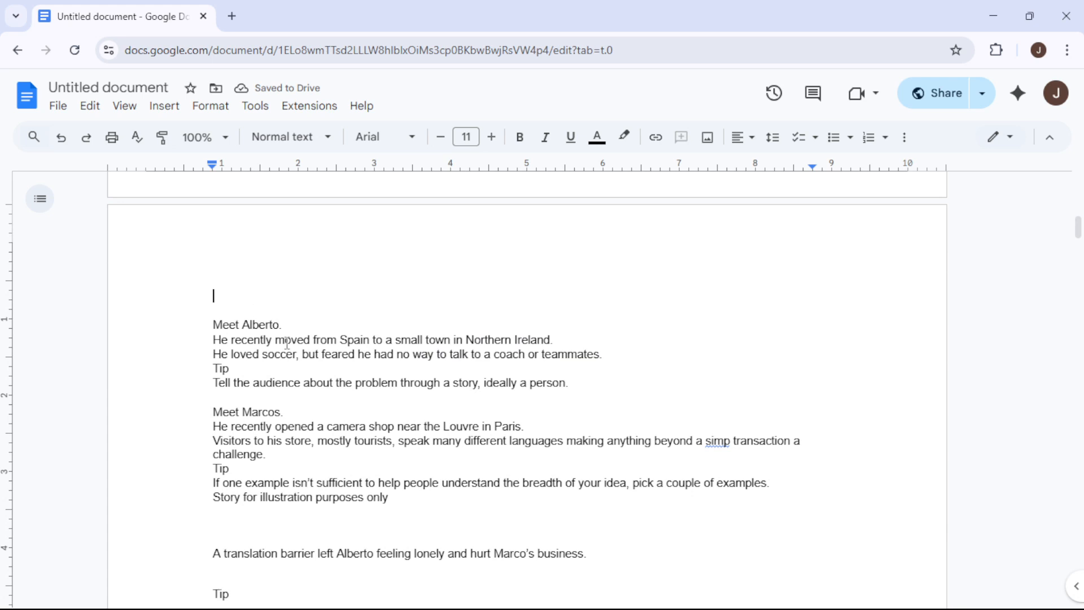
{"action": "left_click", "coordinate": [202, 323]}
{"action": "left_click", "coordinate": [246, 264]}
{"action": "left_click", "coordinate": [255, 281]}
{"action": "scroll", "coordinate": [259, 277], "scroll_direction": "up", "scroll_amount": 3}
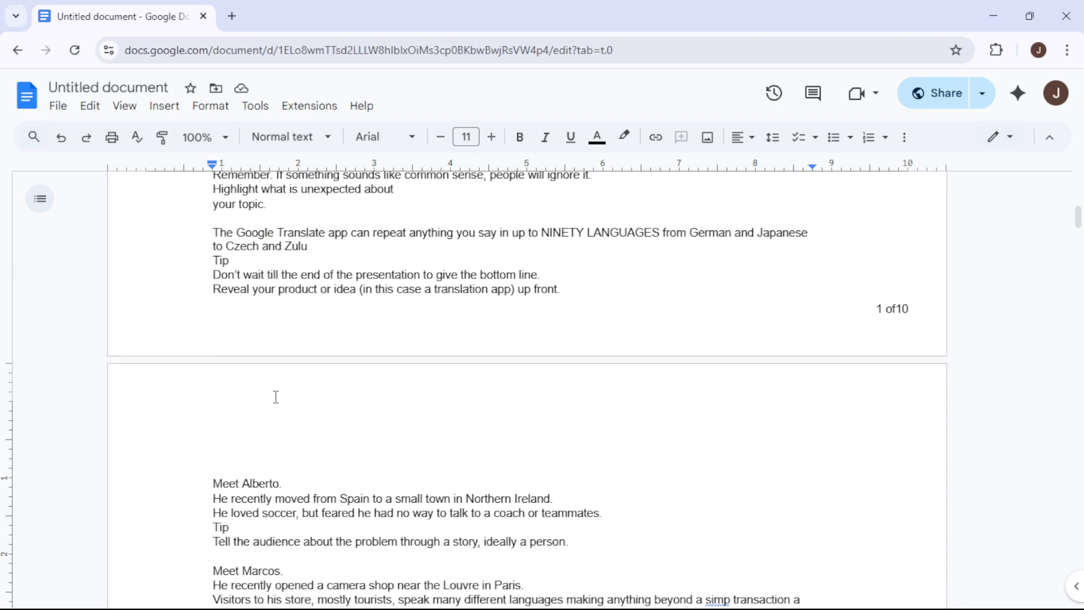
{"action": "key", "text": "ctrl+Return"}
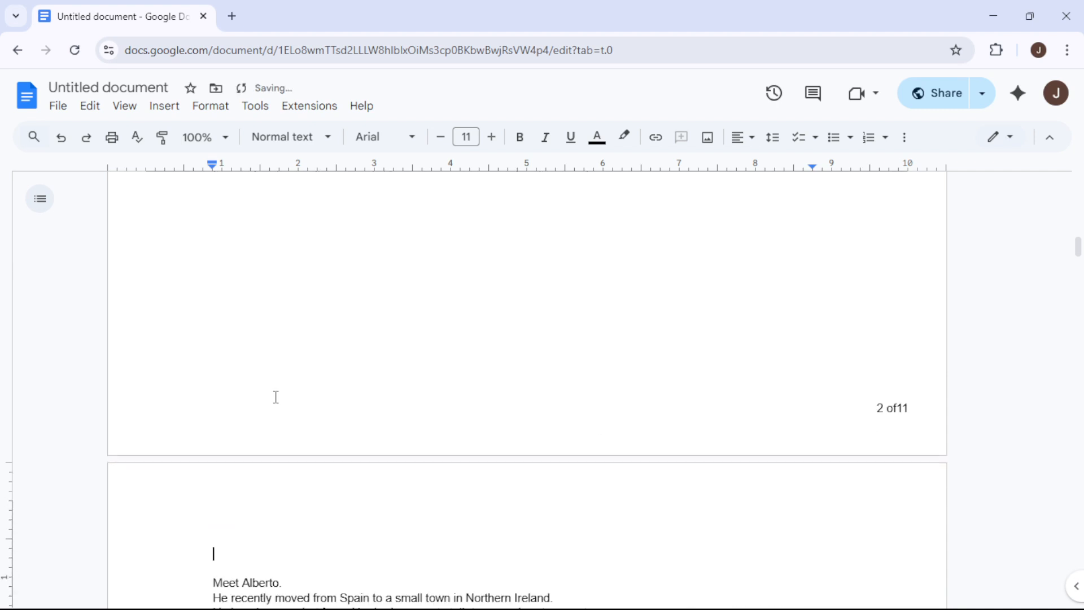
{"action": "scroll", "coordinate": [277, 396], "scroll_direction": "up", "scroll_amount": 10}
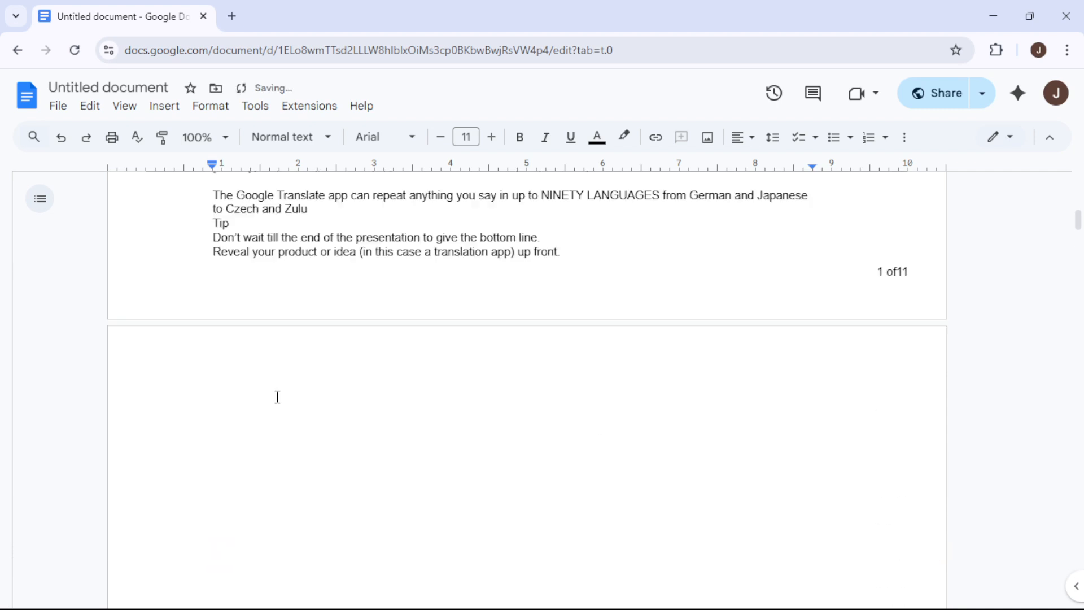
{"action": "left_click", "coordinate": [298, 417]}
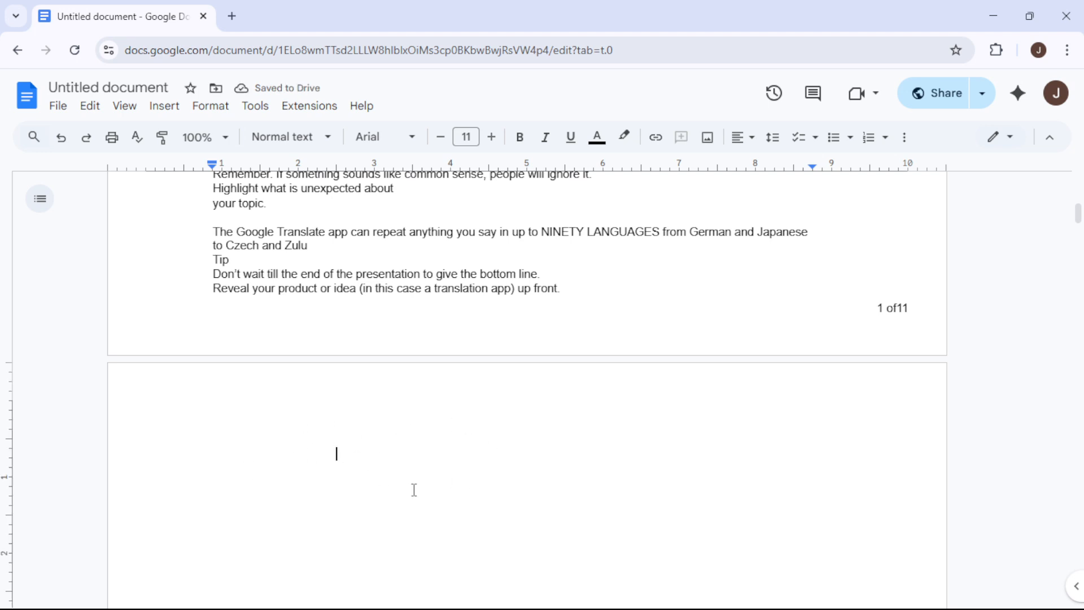
Paste the cut text, from "He's able to give them a friendly" to "the other boys on the team.", onto the blank page 2
{"action": "scroll", "coordinate": [361, 460], "scroll_direction": "down", "scroll_amount": 3}
{"action": "scroll", "coordinate": [282, 376], "scroll_direction": "up", "scroll_amount": 3}
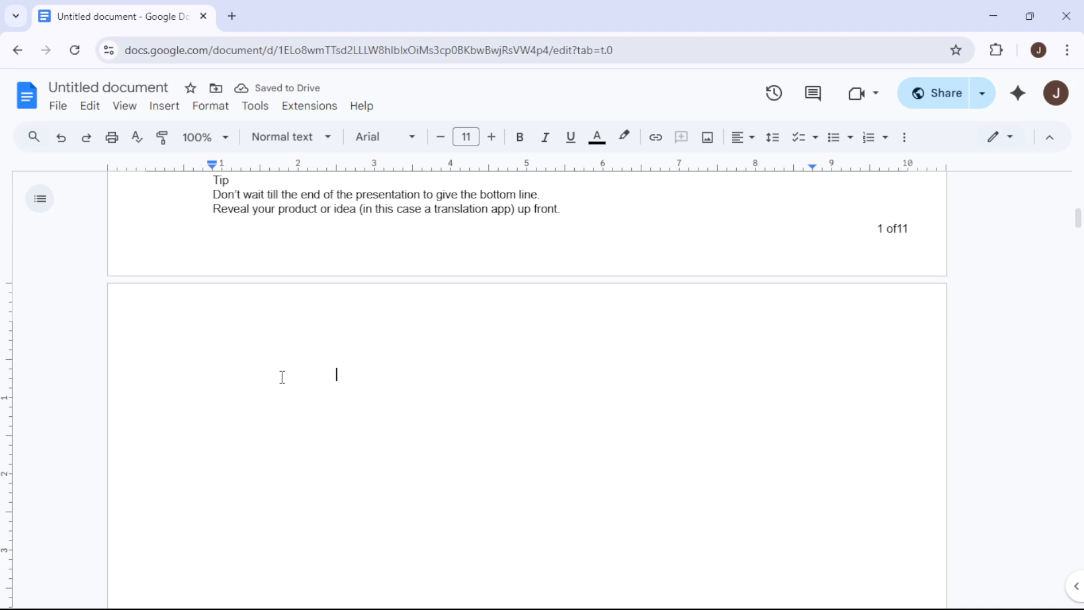
{"action": "left_click", "coordinate": [214, 372]}
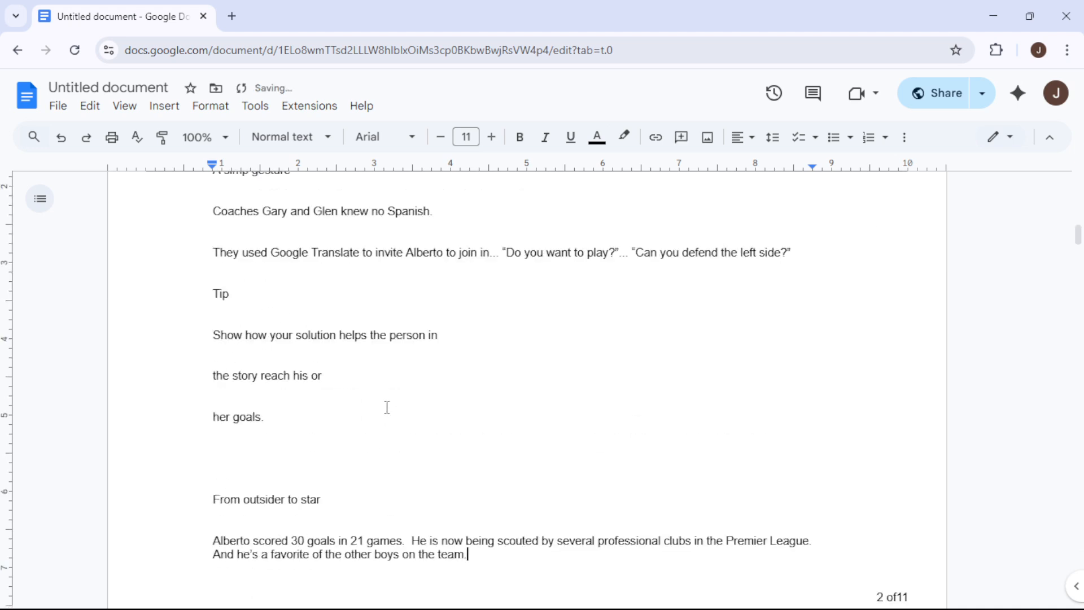
{"action": "key", "text": "ctrl+v"}
Review pages 1 to 3 to check the pasted text's position on page 2 and the order of the surrounding content
{"action": "scroll", "coordinate": [333, 403], "scroll_direction": "down", "scroll_amount": 1}
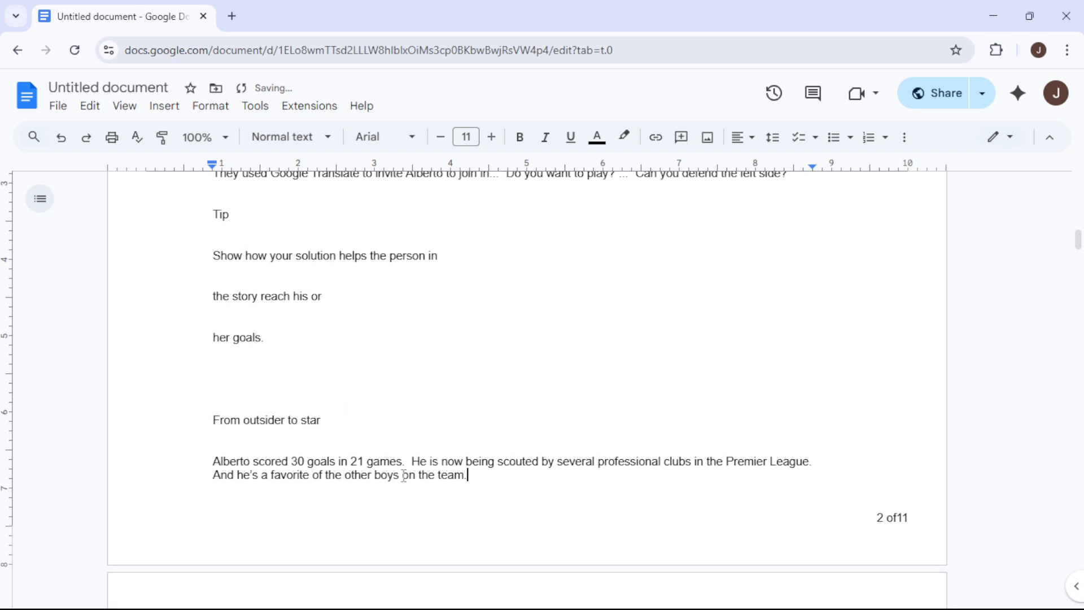
{"action": "scroll", "coordinate": [314, 431], "scroll_direction": "down", "scroll_amount": 2}
{"action": "scroll", "coordinate": [310, 429], "scroll_direction": "up", "scroll_amount": 10}
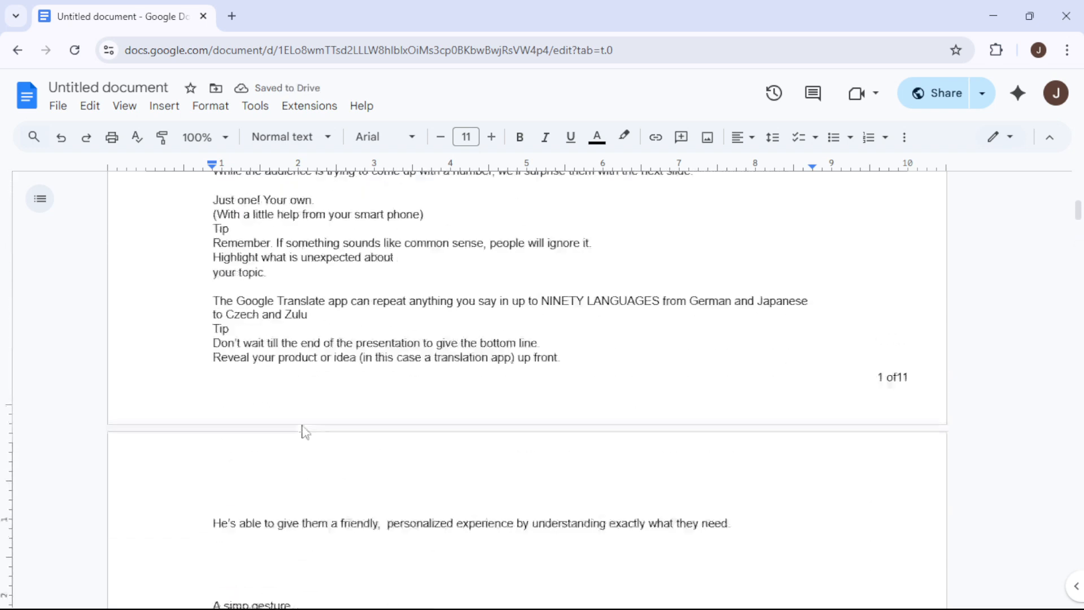
{"action": "scroll", "coordinate": [305, 429], "scroll_direction": "down", "scroll_amount": 4}
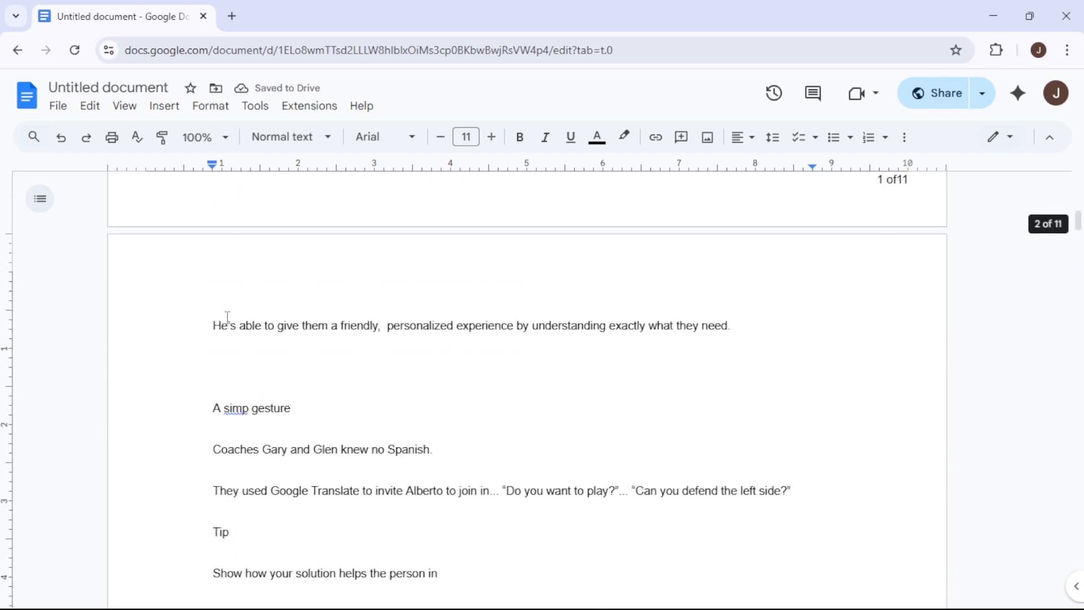
{"action": "left_click_drag", "start_coordinate": [228, 325], "coordinate": [544, 476]}
{"action": "left_click", "coordinate": [347, 427]}
{"action": "scroll", "coordinate": [265, 420], "scroll_direction": "down", "scroll_amount": 7}
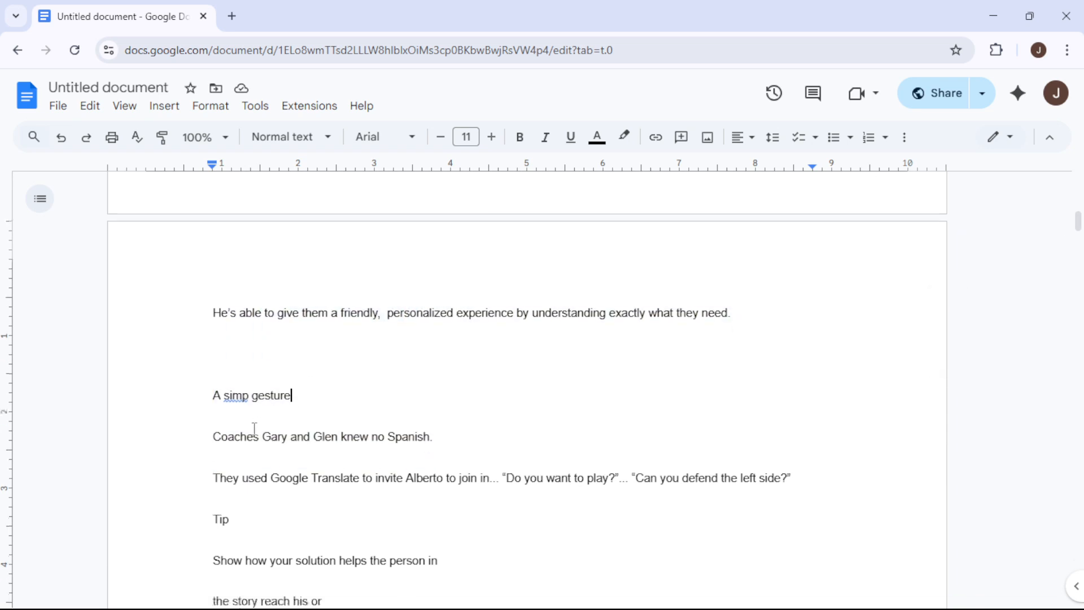
{"action": "scroll", "coordinate": [305, 390], "scroll_direction": "down", "scroll_amount": 3}
{"action": "scroll", "coordinate": [408, 404], "scroll_direction": "up", "scroll_amount": 3}
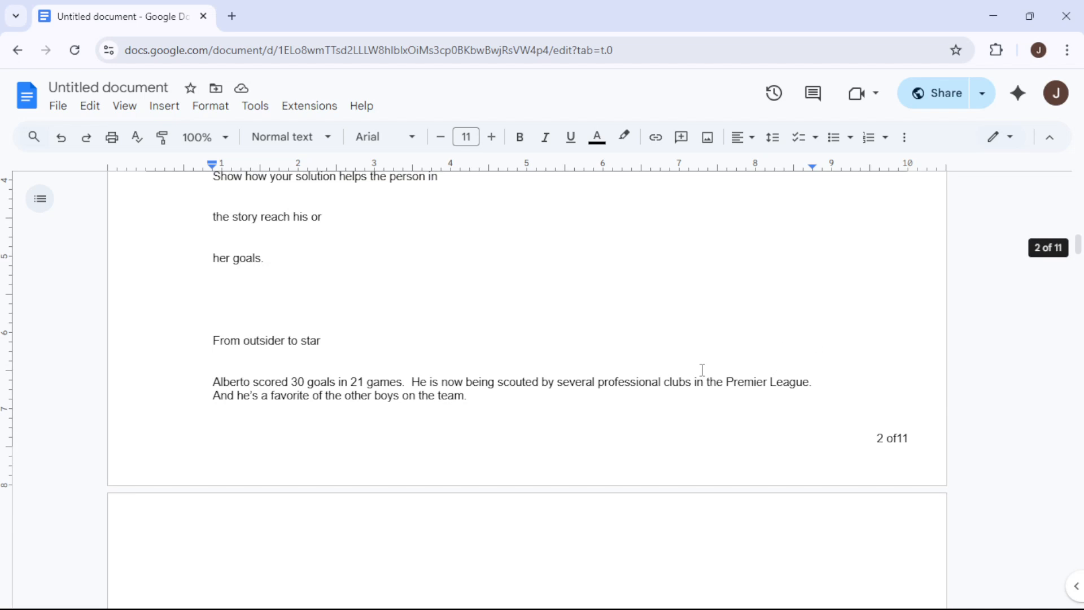
{"action": "scroll", "coordinate": [556, 353], "scroll_direction": "up", "scroll_amount": 12}
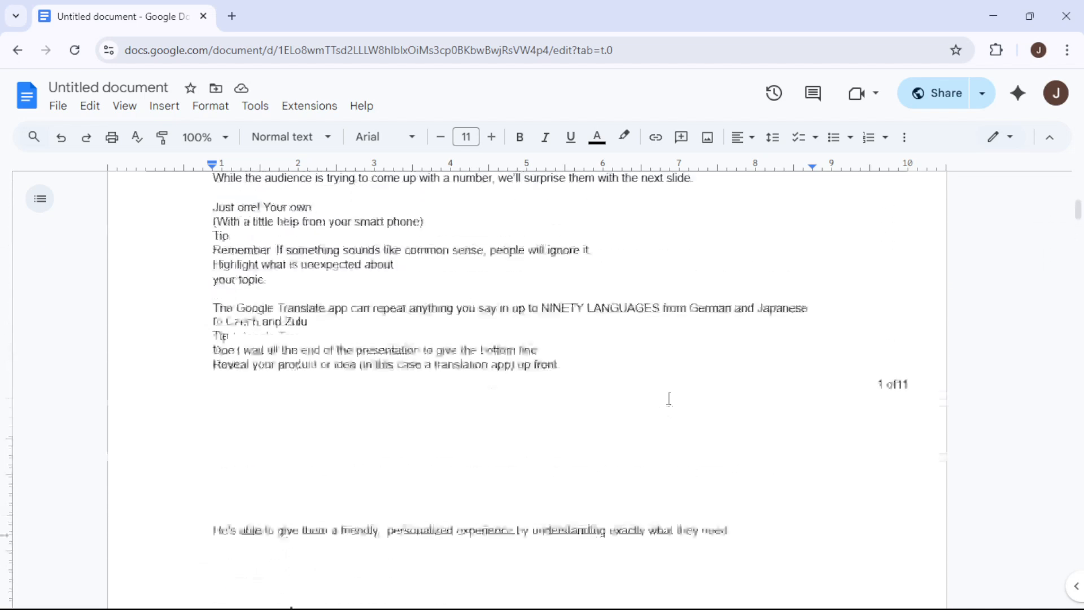
{"action": "scroll", "coordinate": [448, 346], "scroll_direction": "down", "scroll_amount": 8}
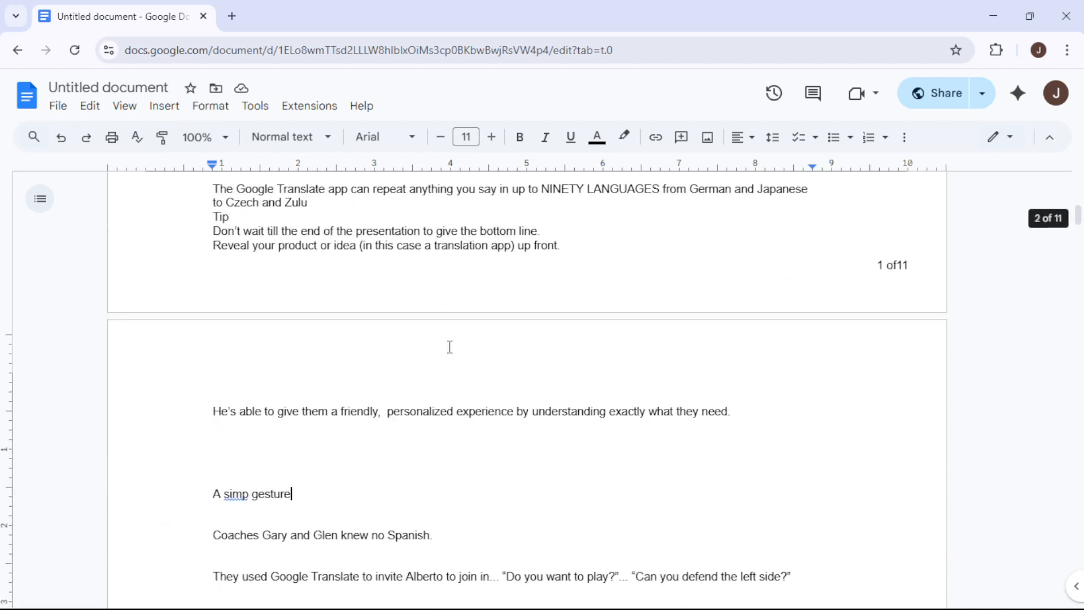
{"action": "scroll", "coordinate": [479, 385], "scroll_direction": "down", "scroll_amount": 3}
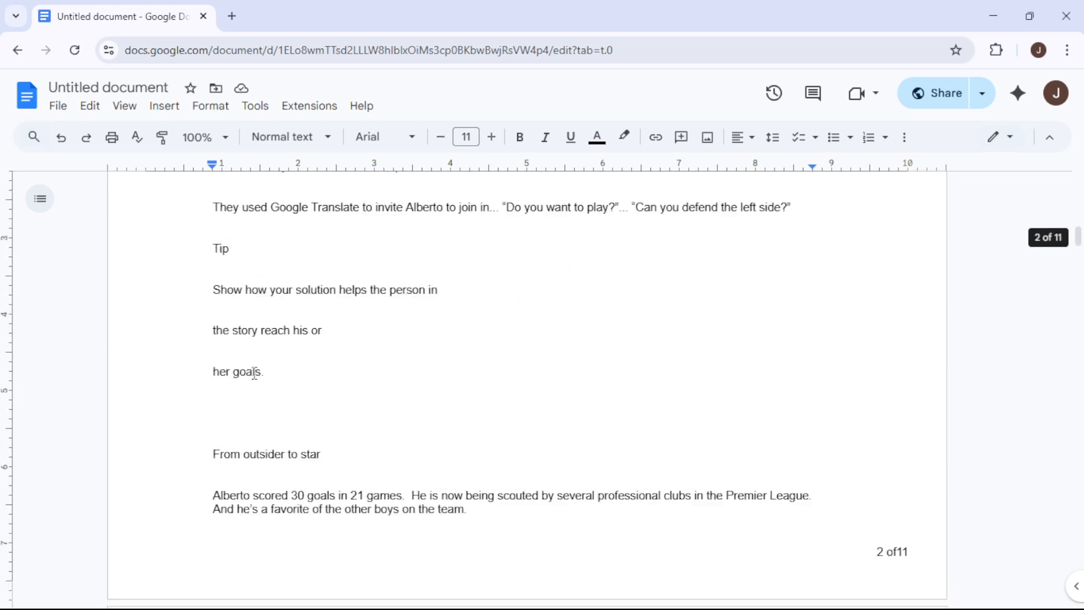
{"action": "scroll", "coordinate": [410, 399], "scroll_direction": "up", "scroll_amount": 7}
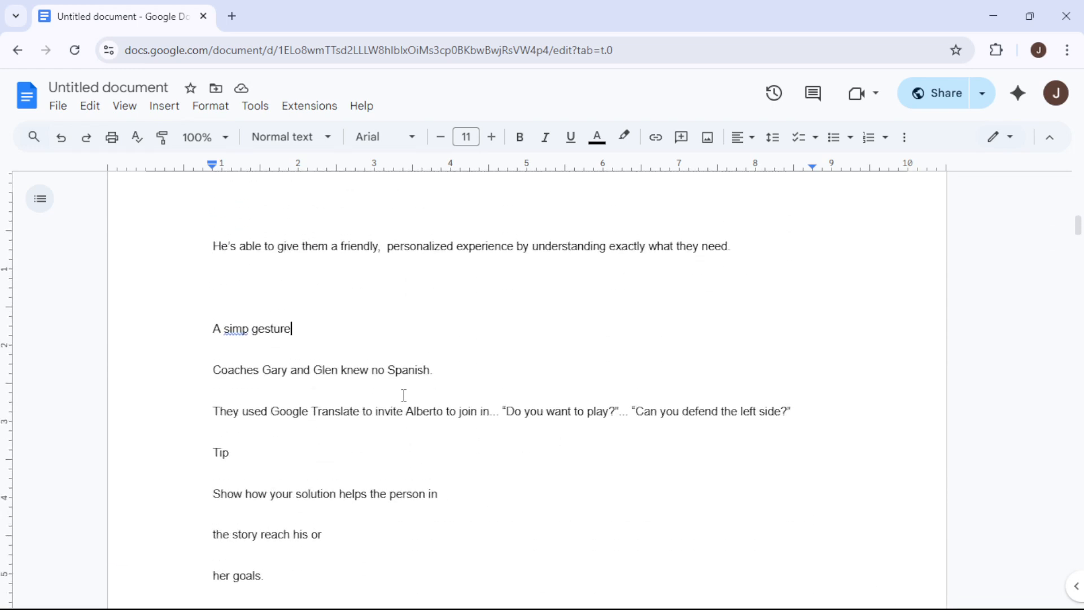
{"action": "scroll", "coordinate": [449, 376], "scroll_direction": "up", "scroll_amount": 10}
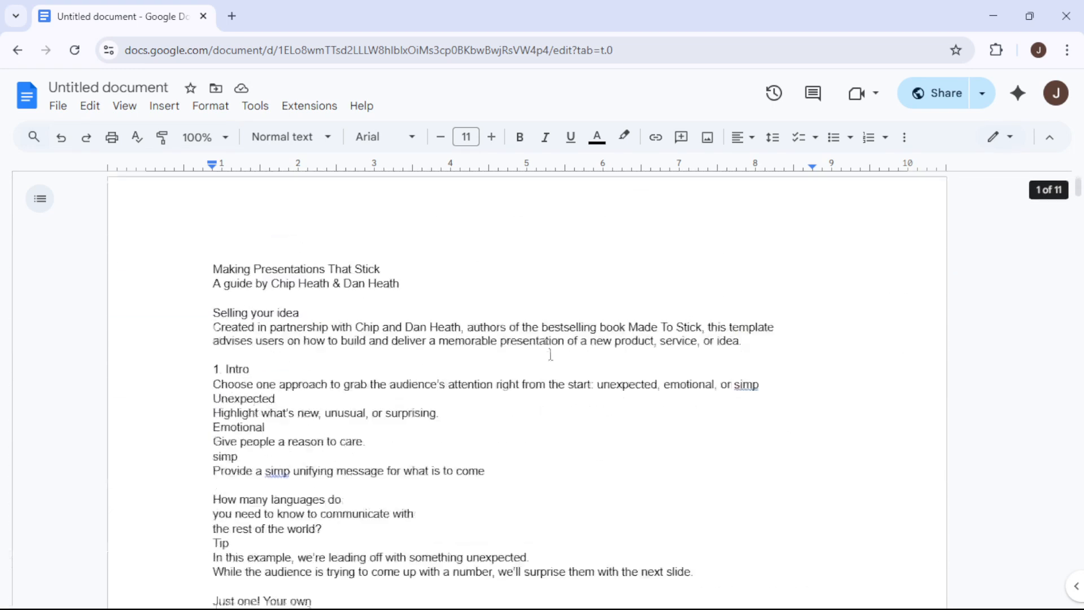
{"action": "scroll", "coordinate": [313, 403], "scroll_direction": "down", "scroll_amount": 17}
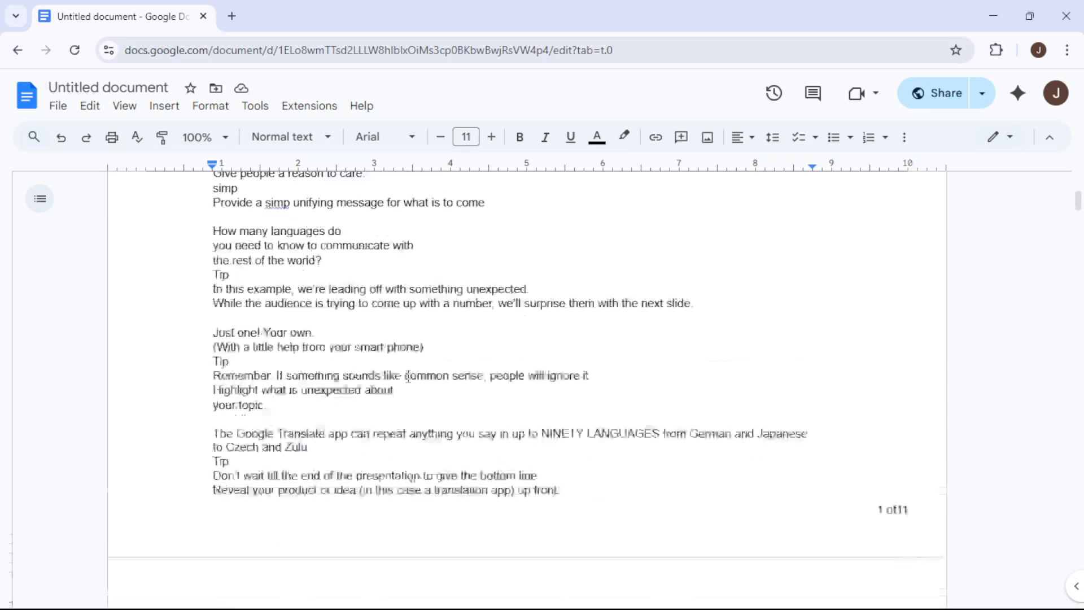
{"action": "scroll", "coordinate": [445, 380], "scroll_direction": "down", "scroll_amount": 5}
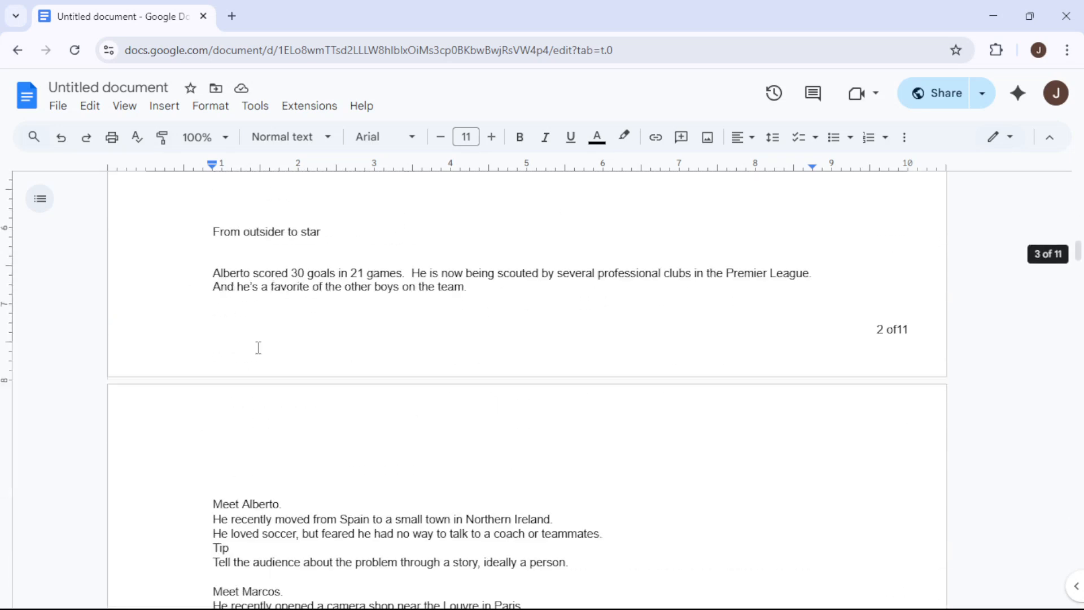
{"action": "scroll", "coordinate": [297, 347], "scroll_direction": "up", "scroll_amount": 8}
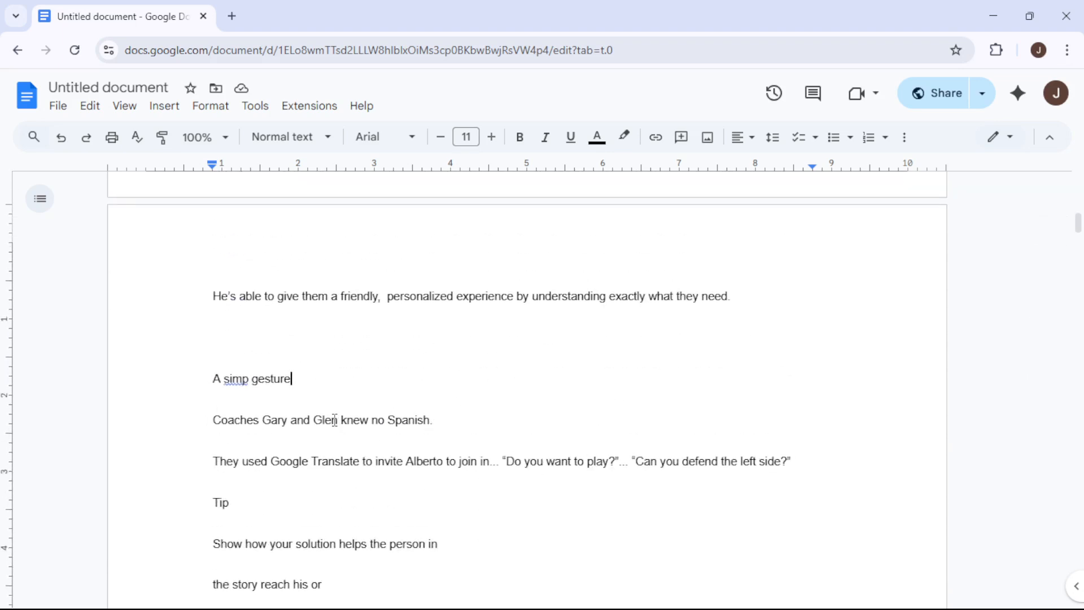
{"action": "scroll", "coordinate": [333, 423], "scroll_direction": "up", "scroll_amount": 8}
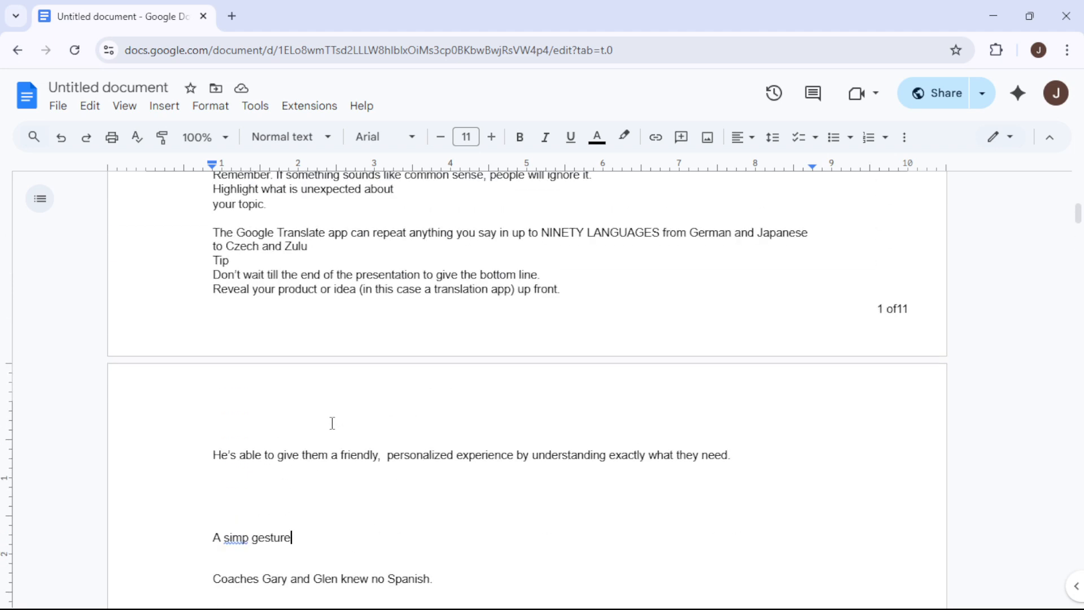